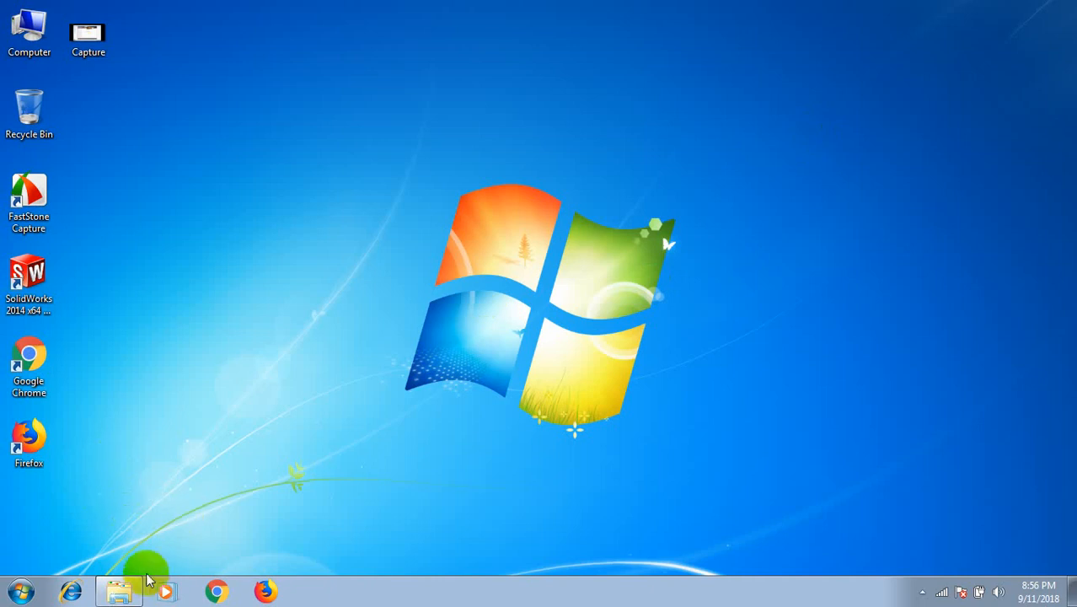
Browse into the Mastercam X5 folder inside softower all.
left_click(126, 591)
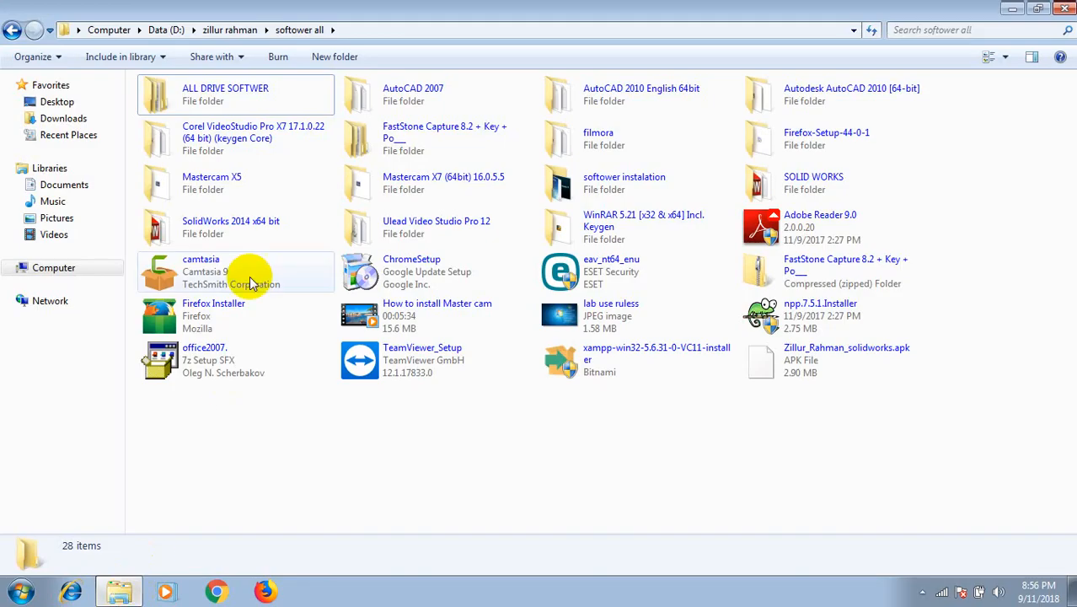
double_click(226, 187)
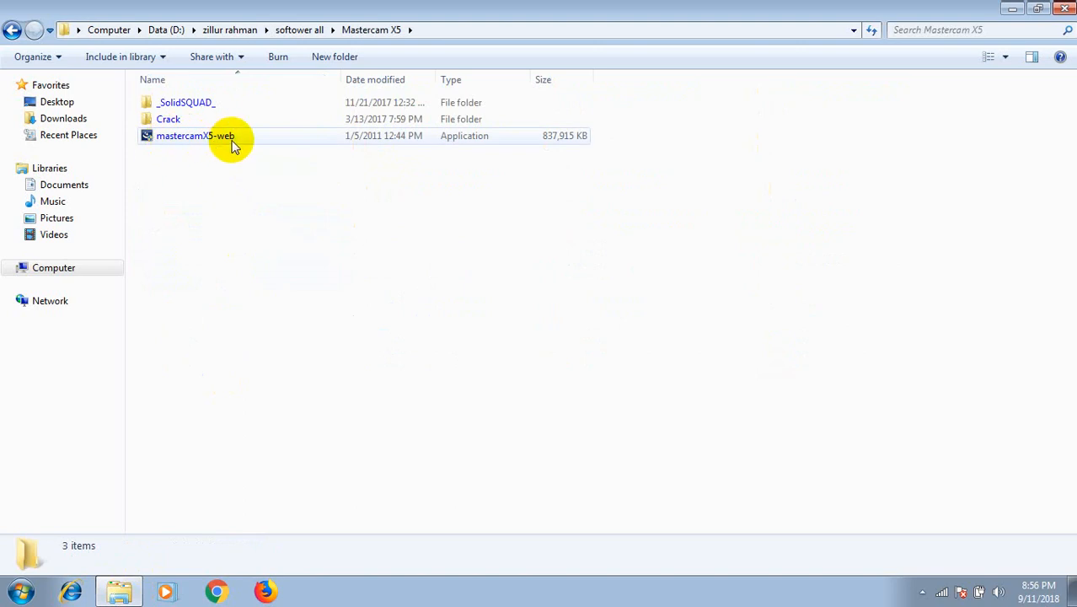
Run mastercamX5-web with English (United States) as setup language and wait for prerequisites.
double_click(232, 143)
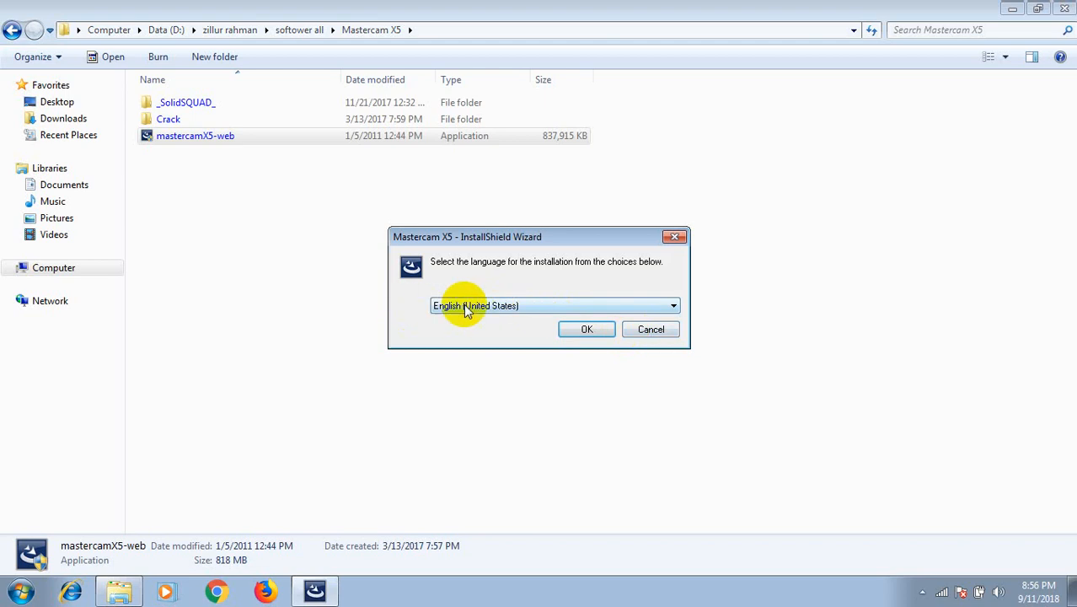
left_click(671, 306)
left_click(665, 306)
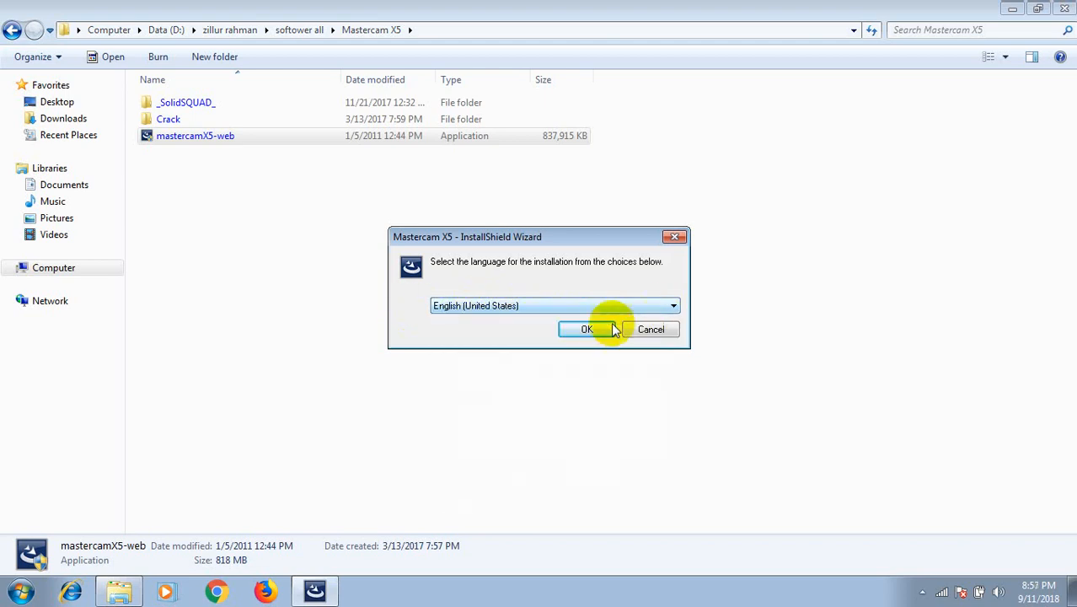
left_click(588, 329)
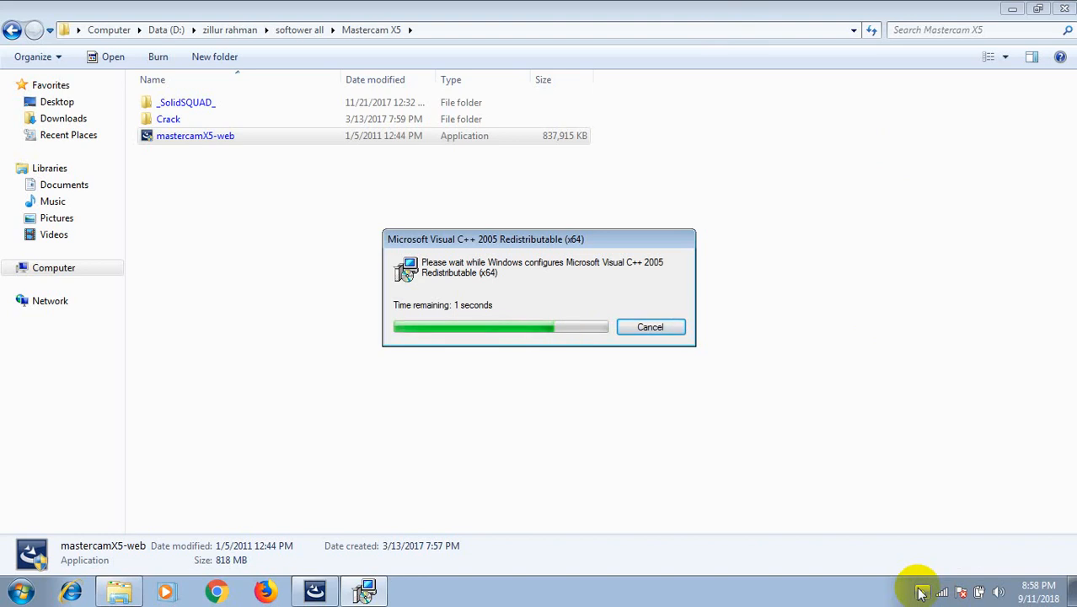
left_click(922, 590)
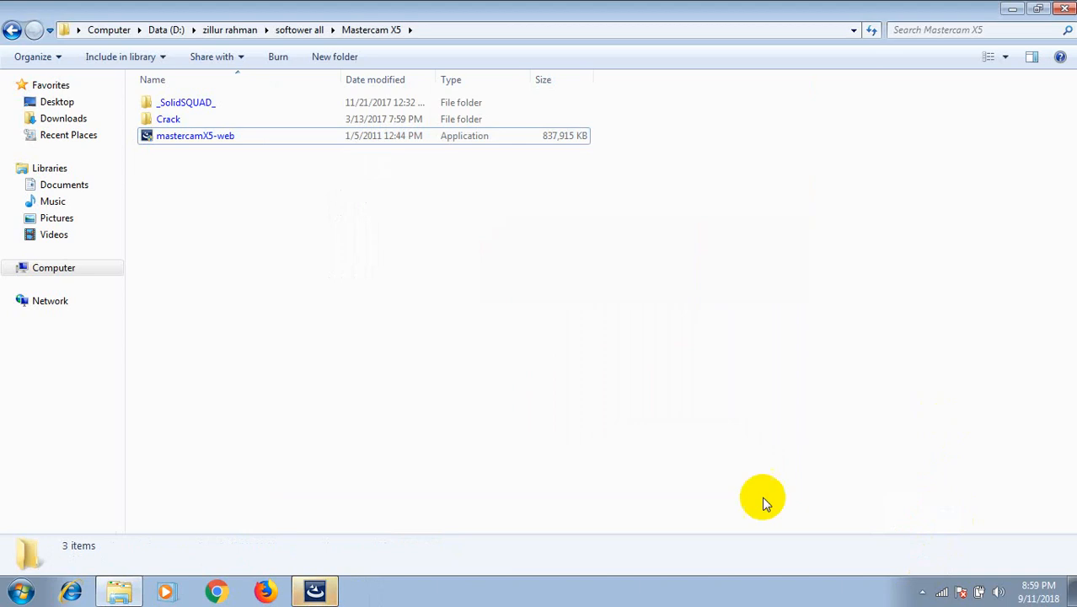
Pass the welcome page and accept the license terms to reach customer information.
left_click(315, 590)
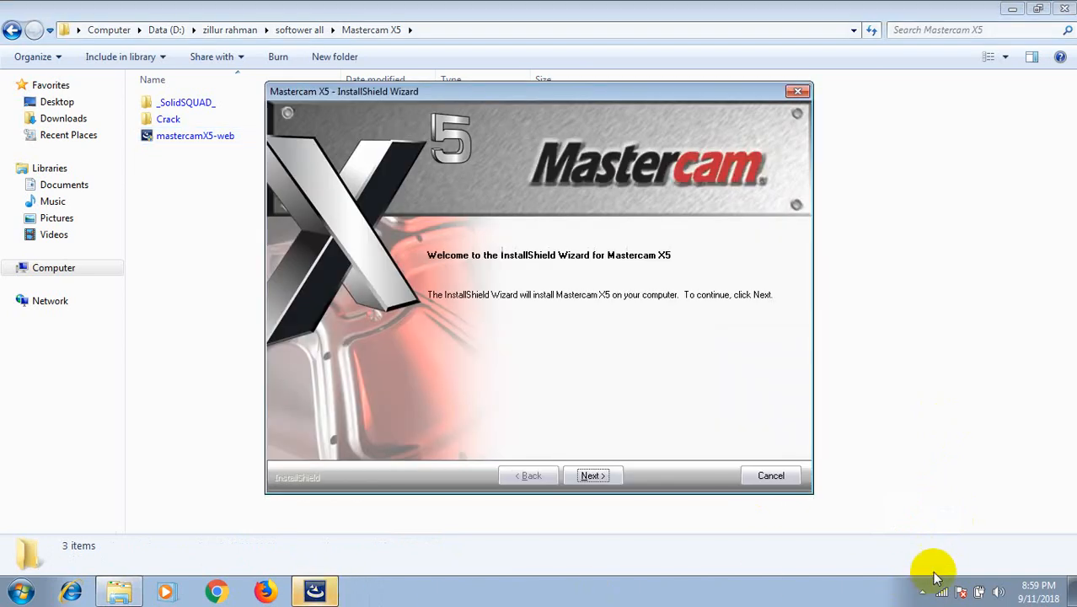
left_click(921, 592)
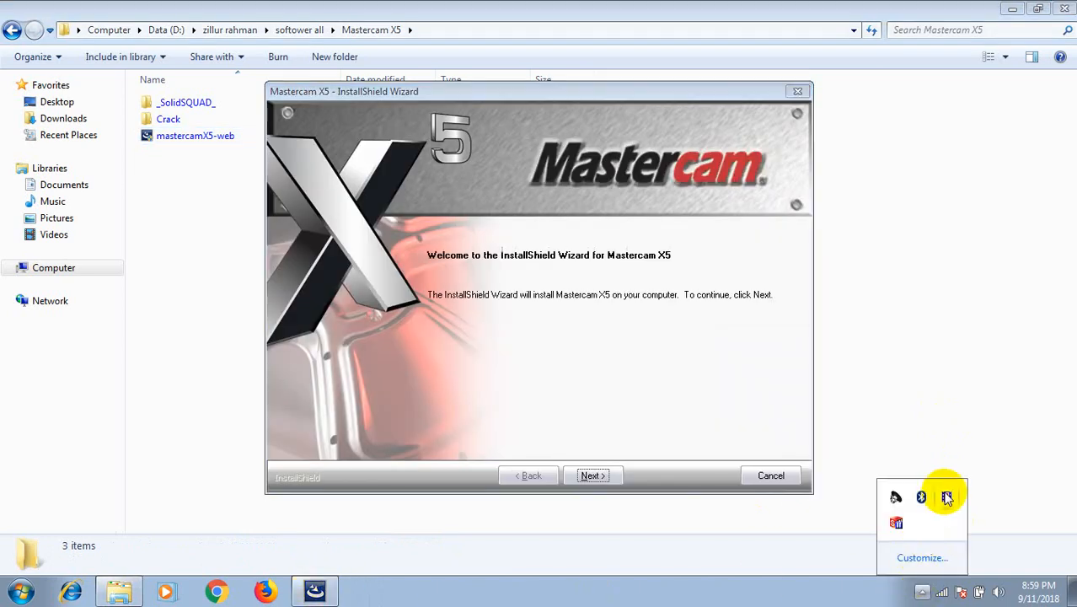
left_click(593, 476)
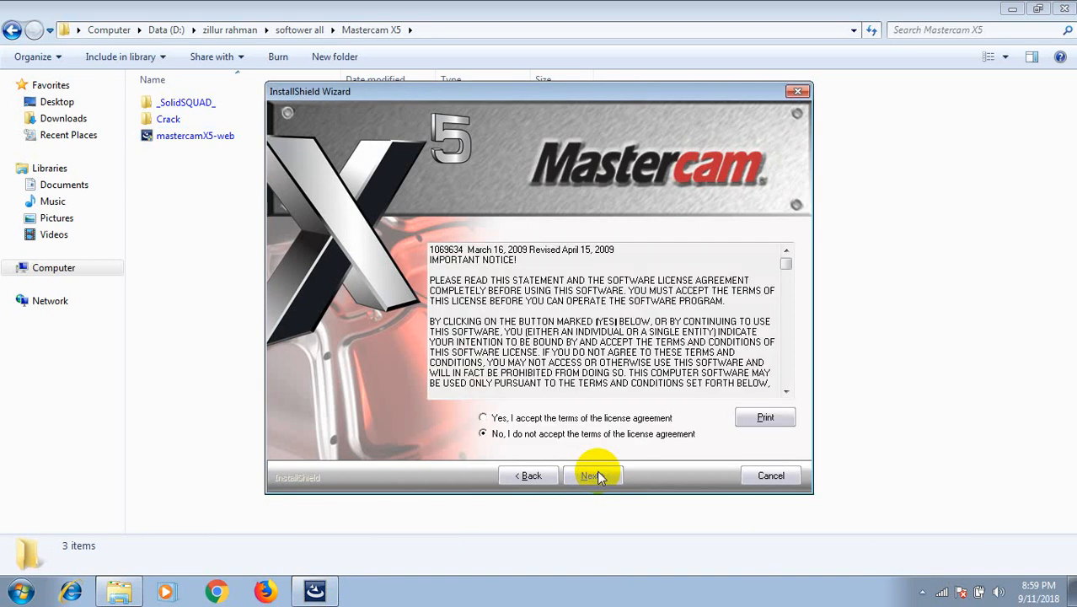
left_click(482, 417)
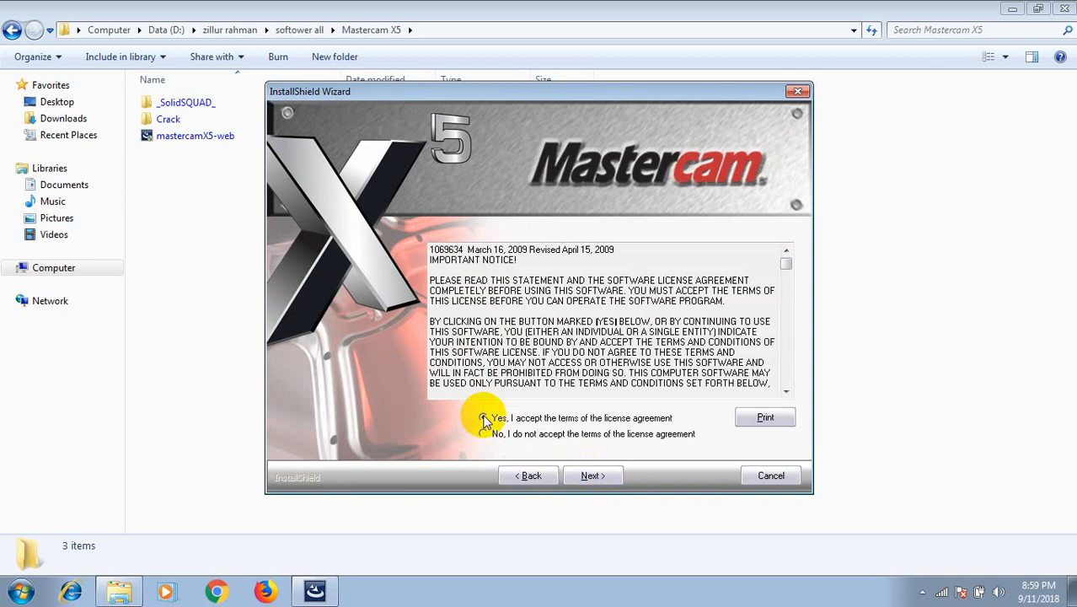
left_click(591, 477)
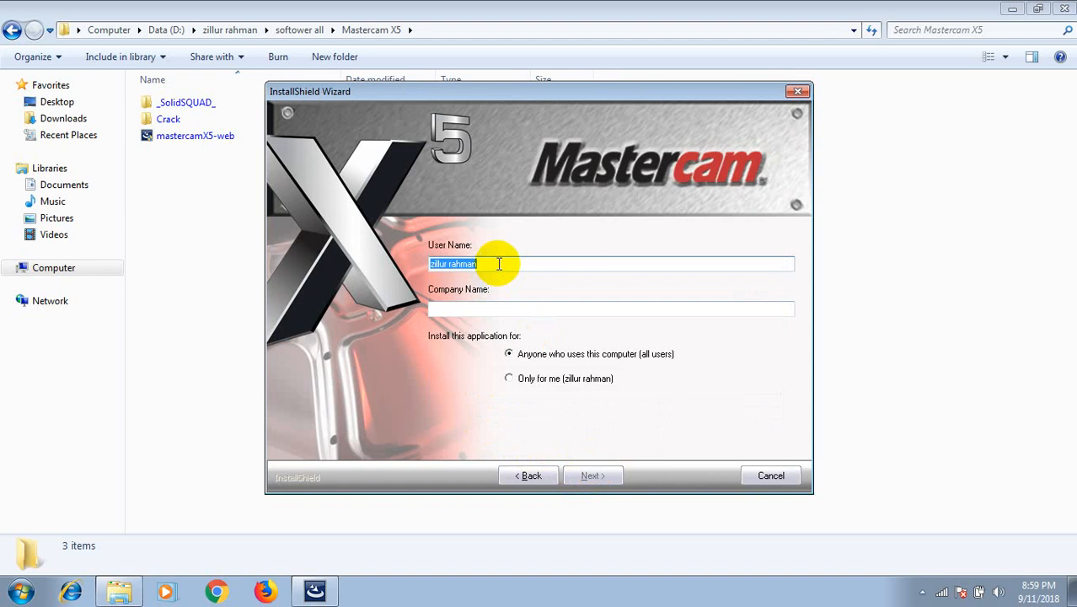
type("me")
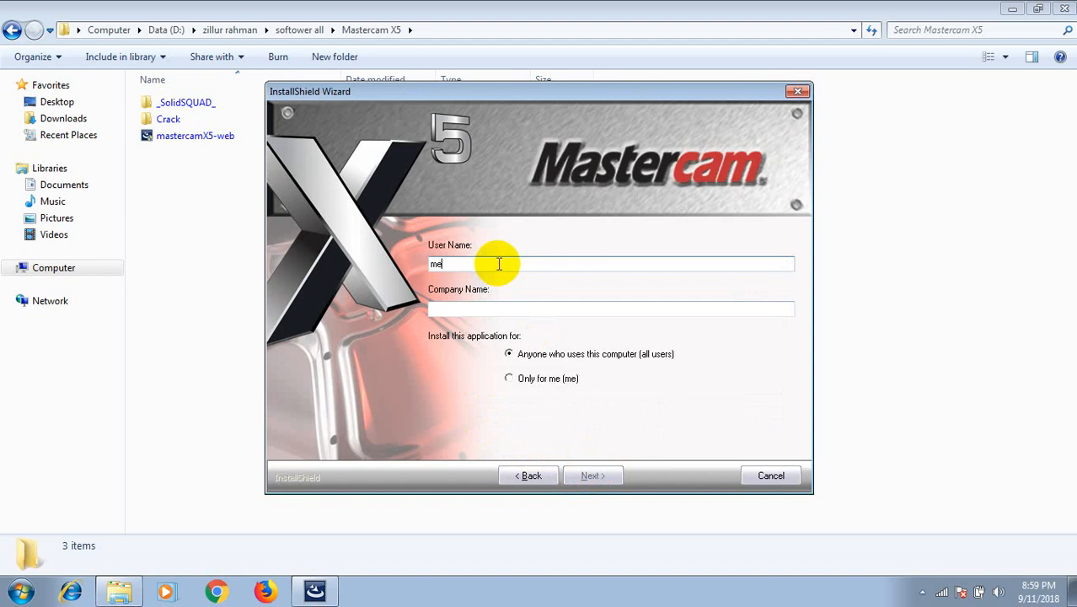
type("ch")
type("anic")
type("al")
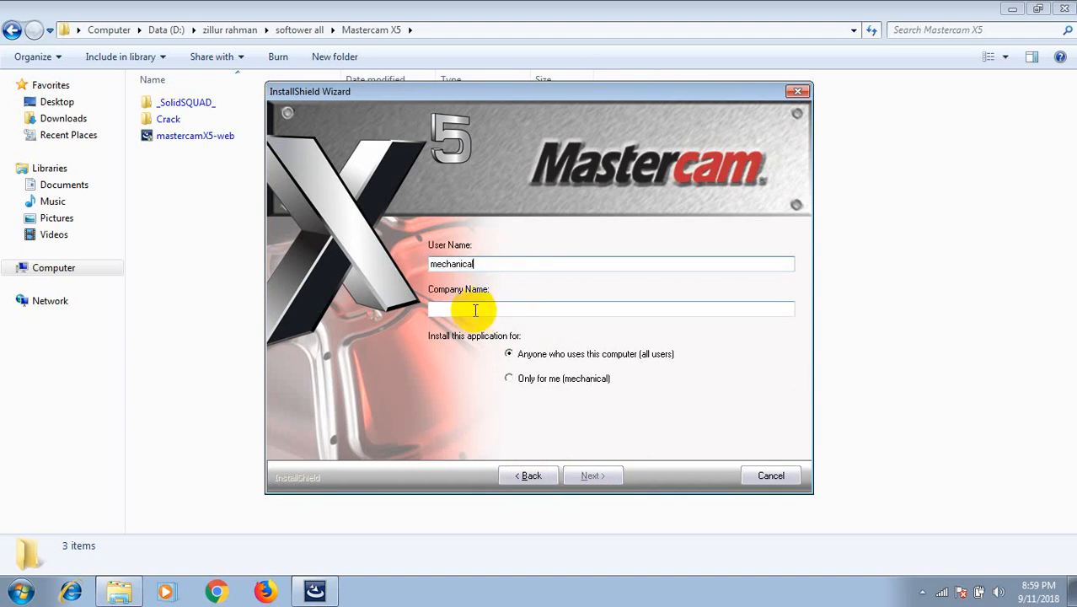
Enter company abcd, keep the default install folder, and choose Metric as default units.
left_click(476, 311)
type("abc")
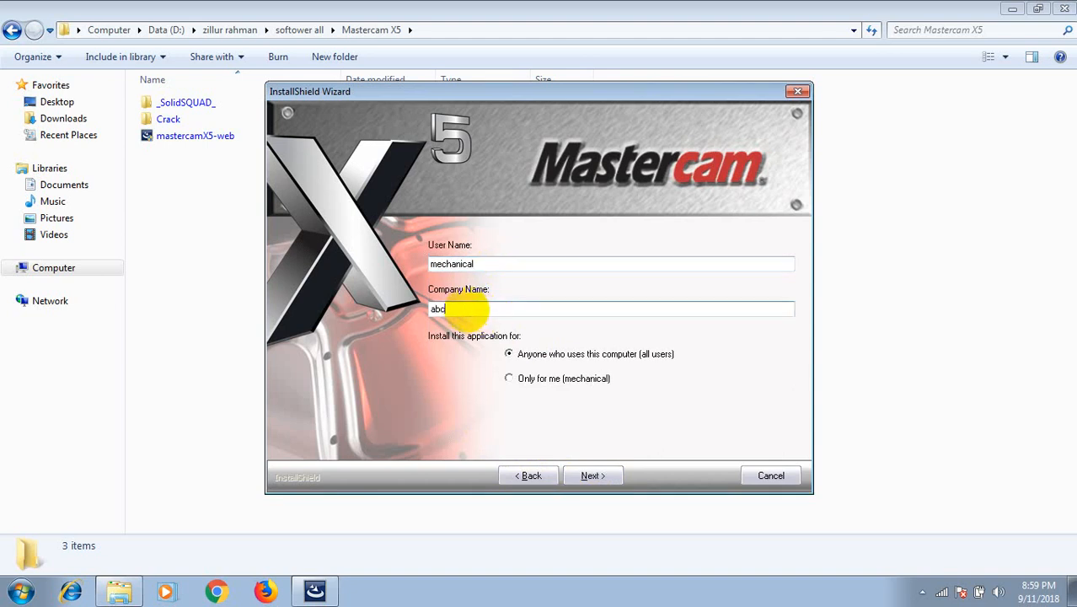
type("d")
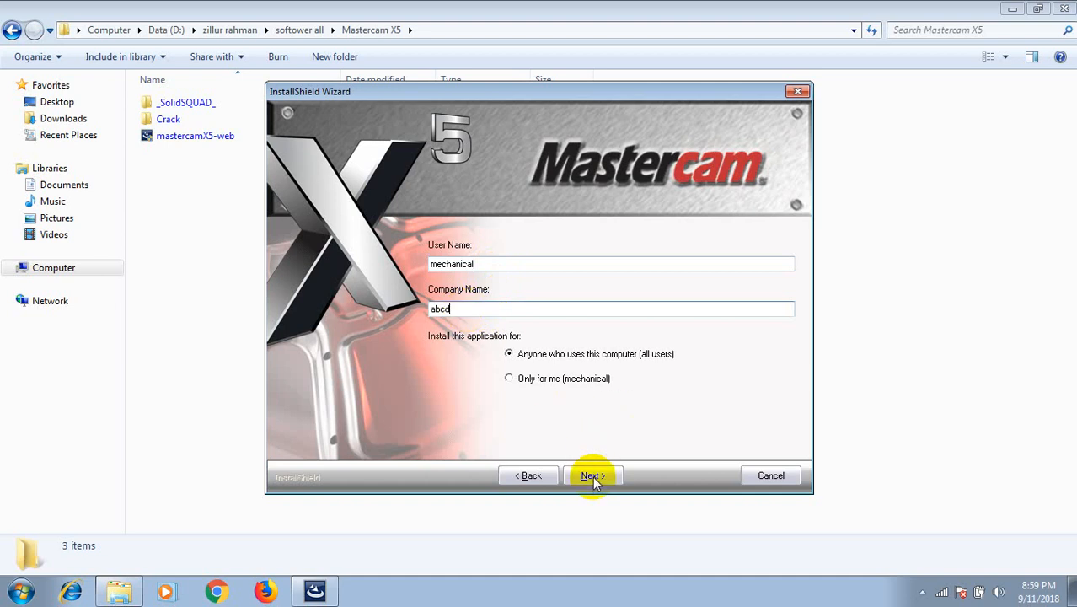
left_click(592, 475)
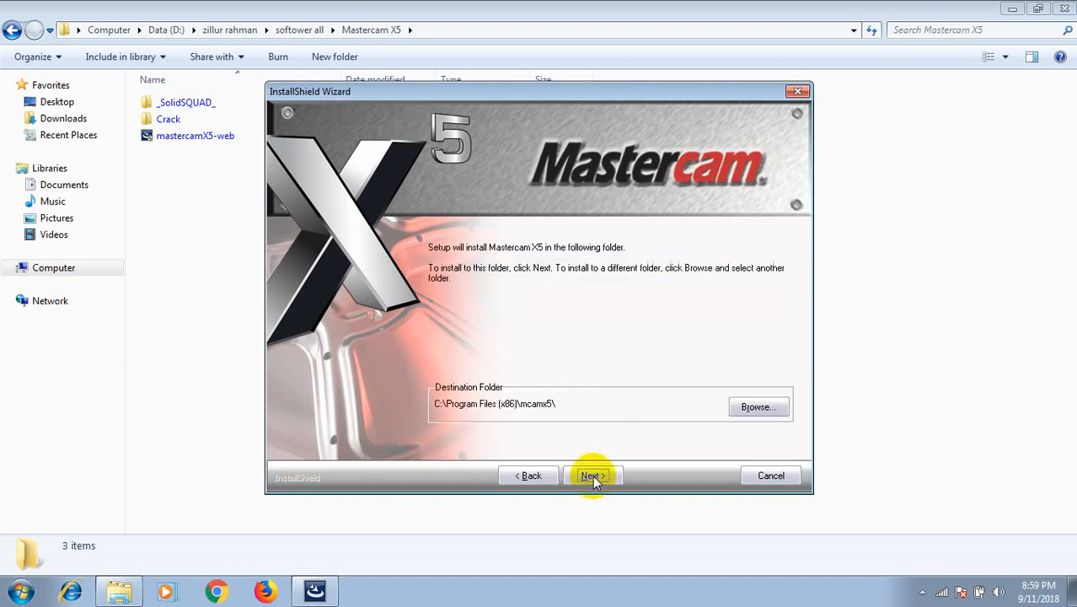
left_click(593, 475)
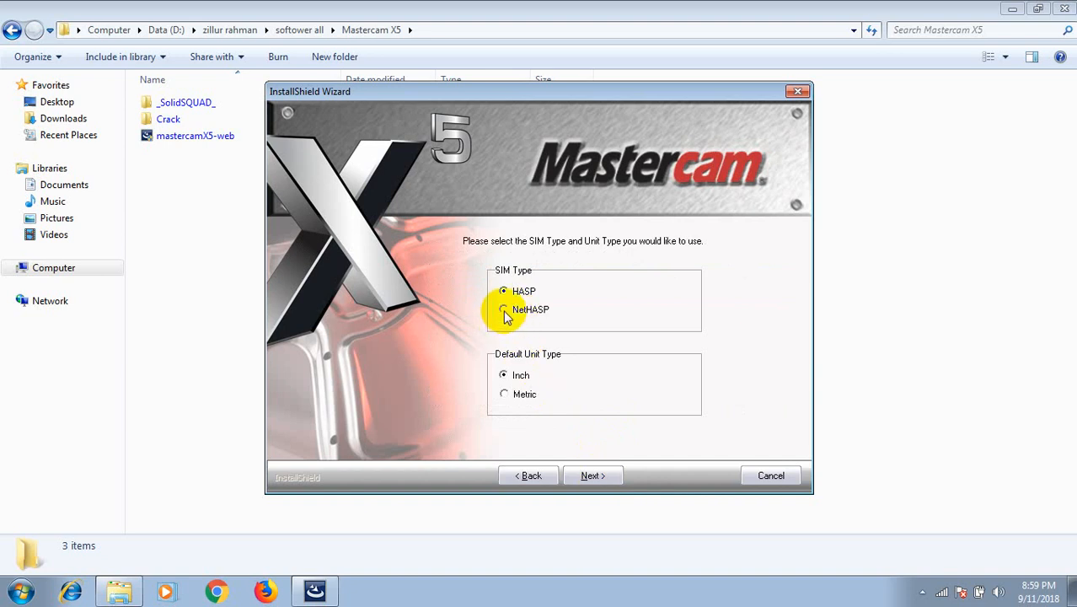
left_click(504, 394)
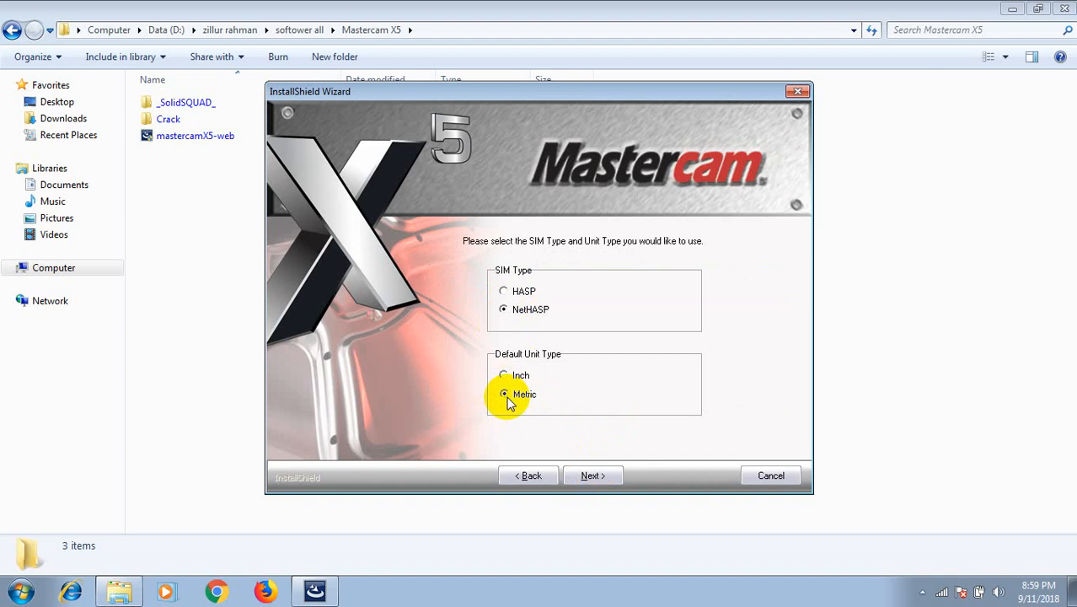
left_click(587, 474)
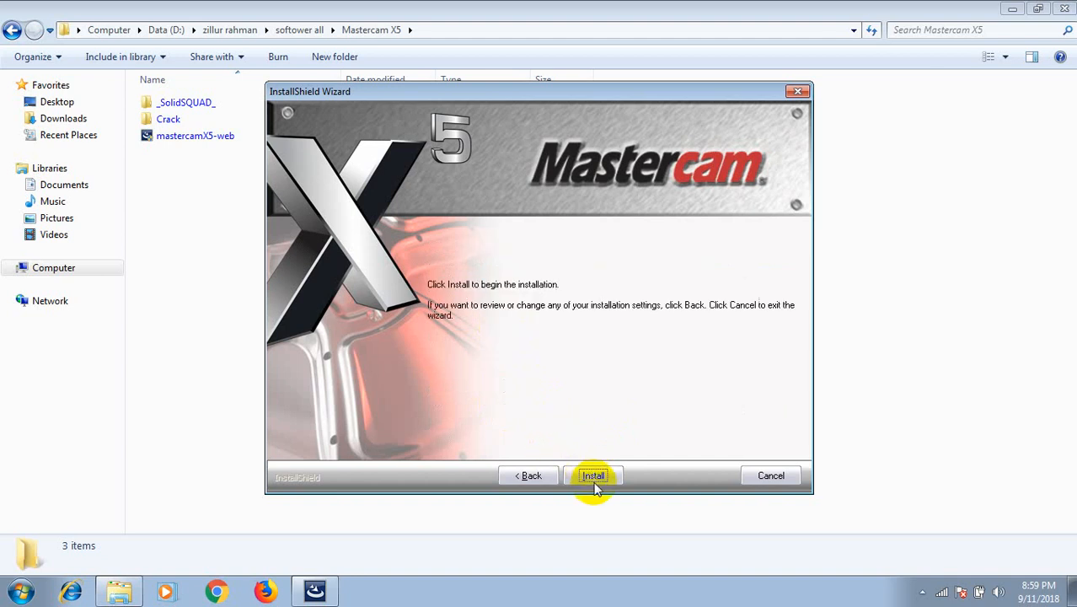
Start the installation and wait until the InstallShield Wizard Complete page appears.
left_click(591, 473)
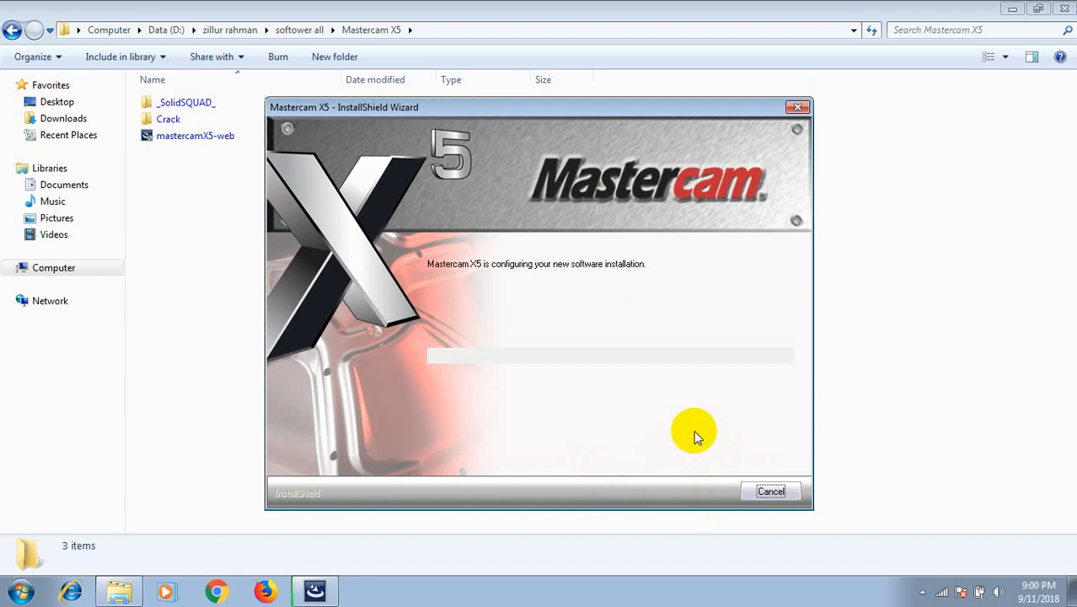
left_click(923, 589)
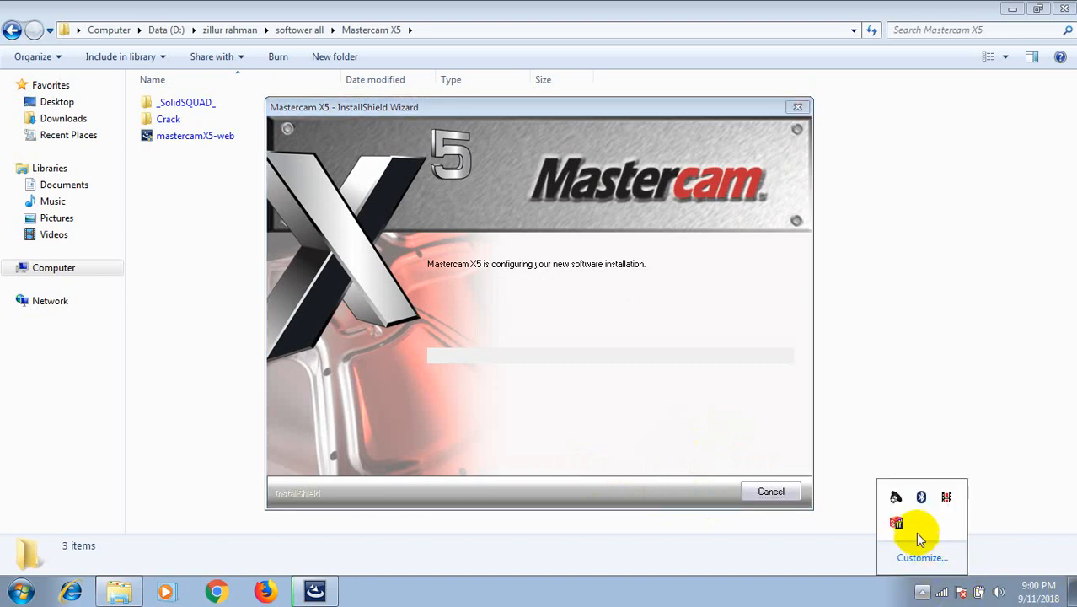
left_click(950, 498)
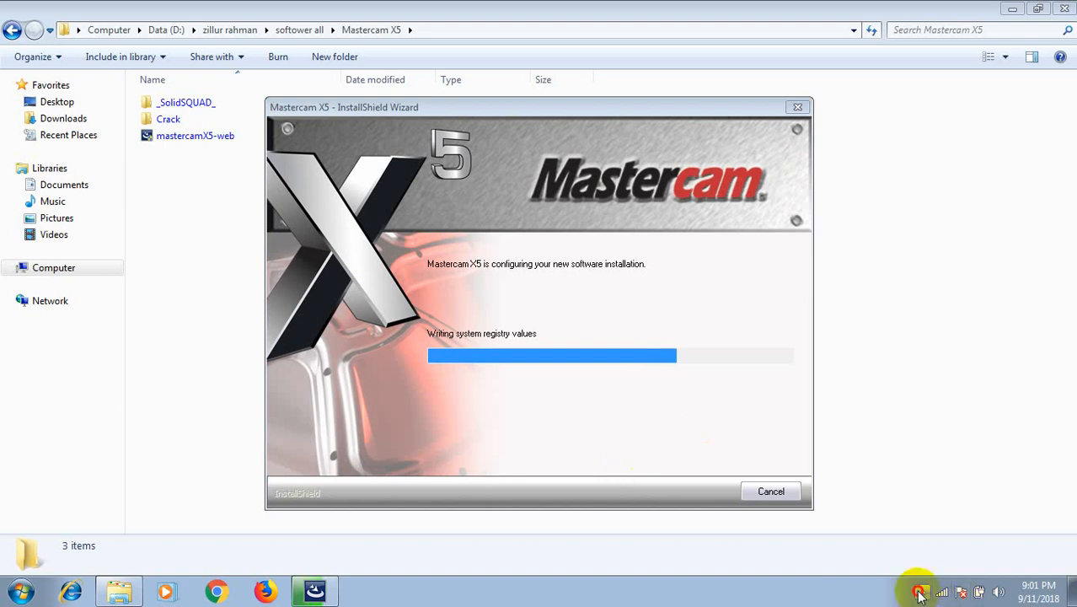
left_click(921, 593)
left_click(947, 497)
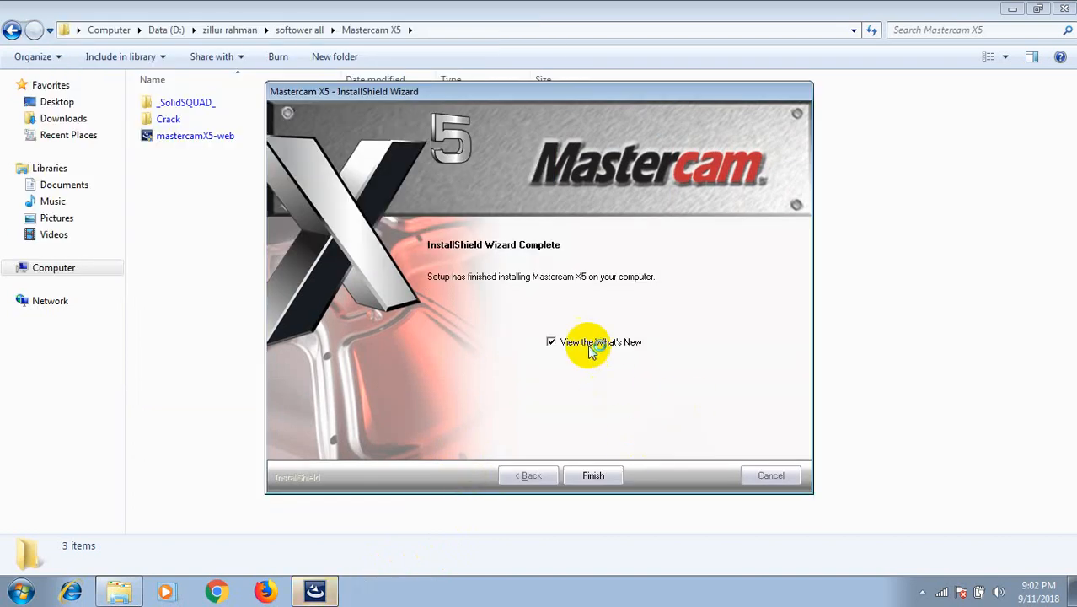
Turn off 'View the What's New' and finish the setup wizard.
left_click(551, 342)
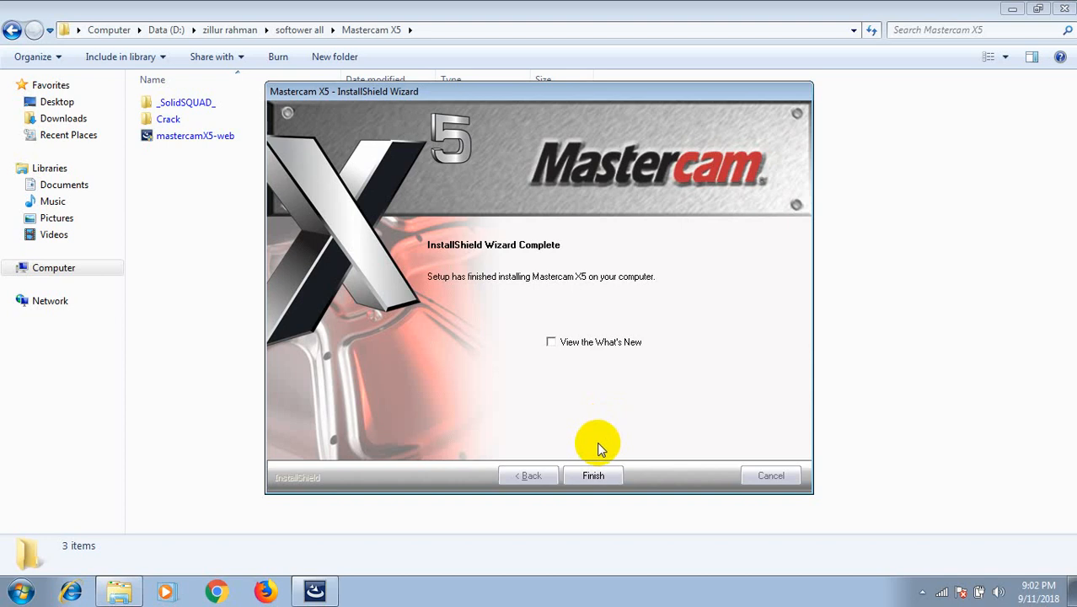
left_click(593, 475)
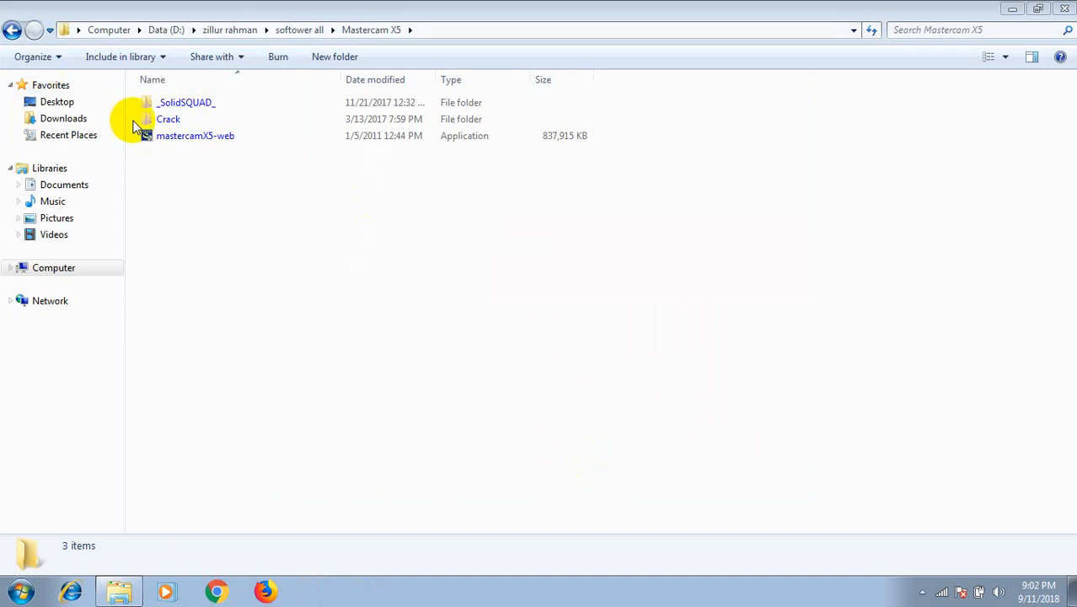
Try running Mastercam.exe from the Crack folder and dismiss the missing Backplot.dll error.
double_click(209, 124)
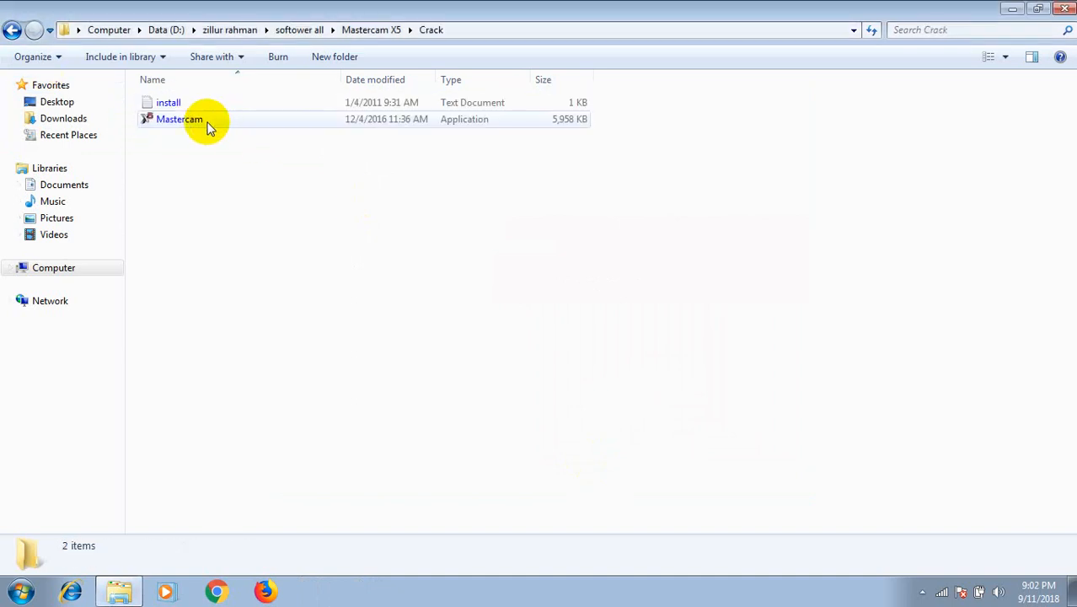
right_click(207, 119)
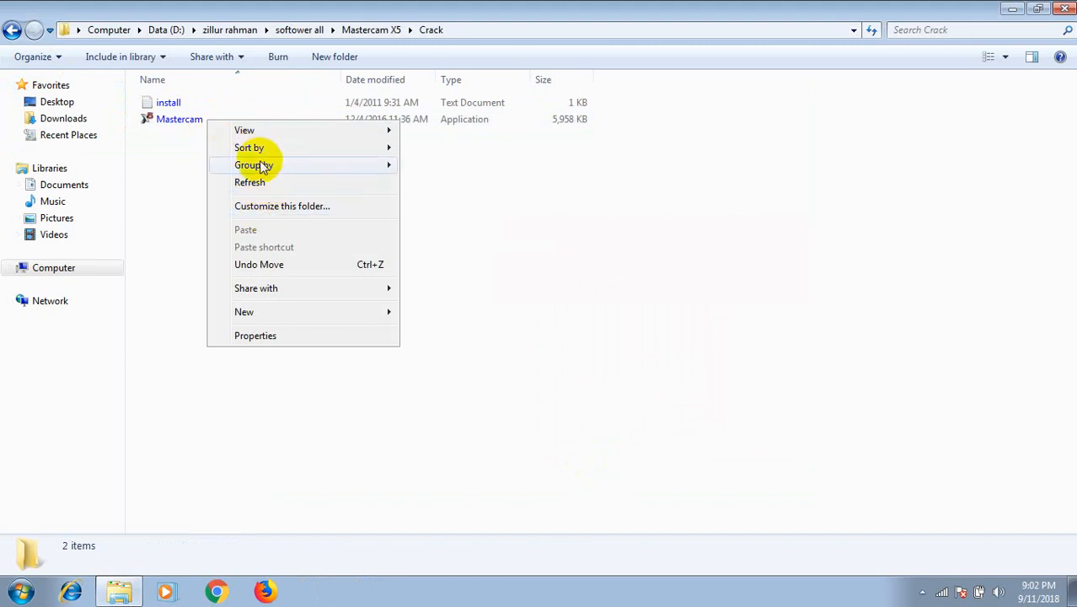
left_click(203, 174)
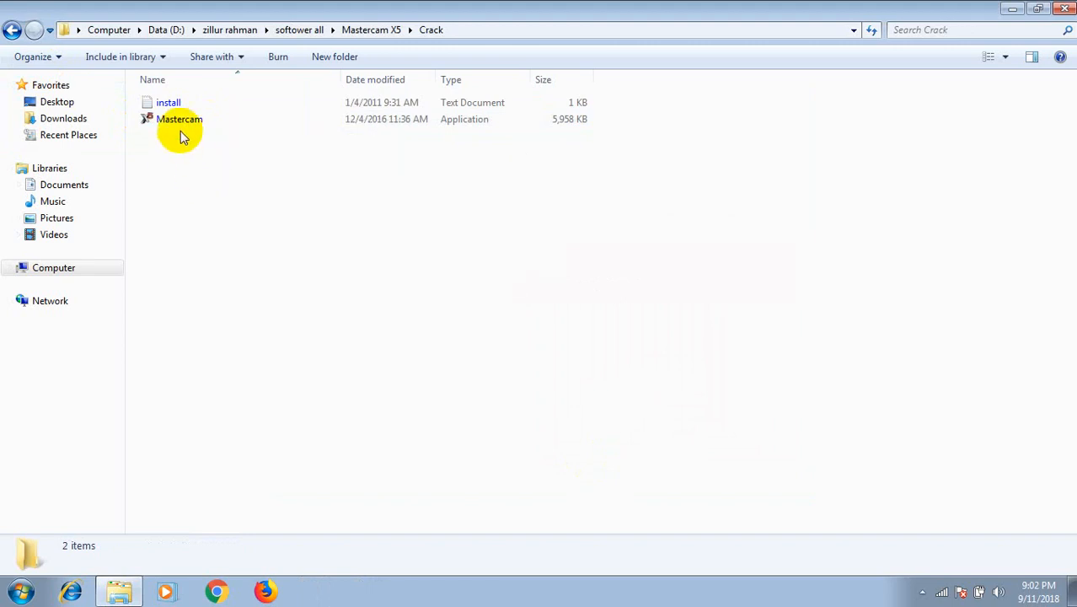
double_click(180, 119)
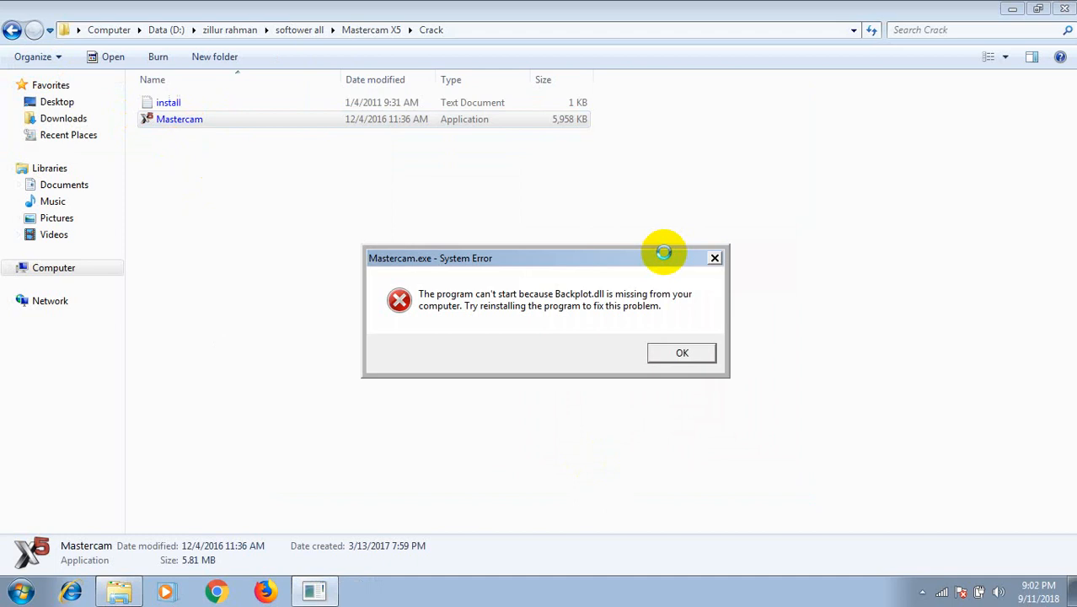
left_click(714, 258)
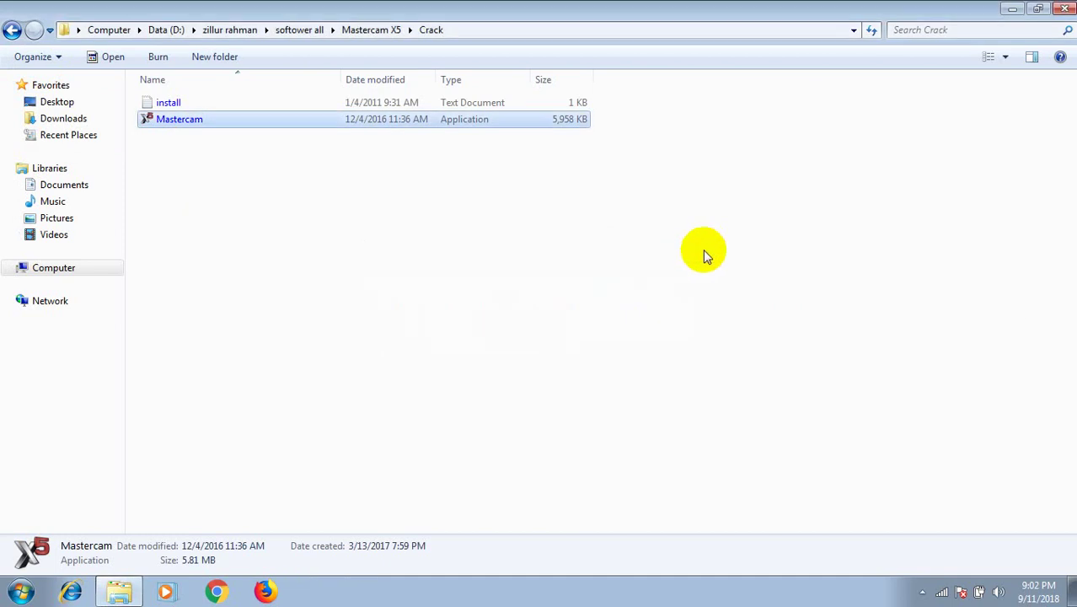
Copy Mastercam.exe from the Crack folder and go back toward softower all.
double_click(195, 120)
right_click(196, 118)
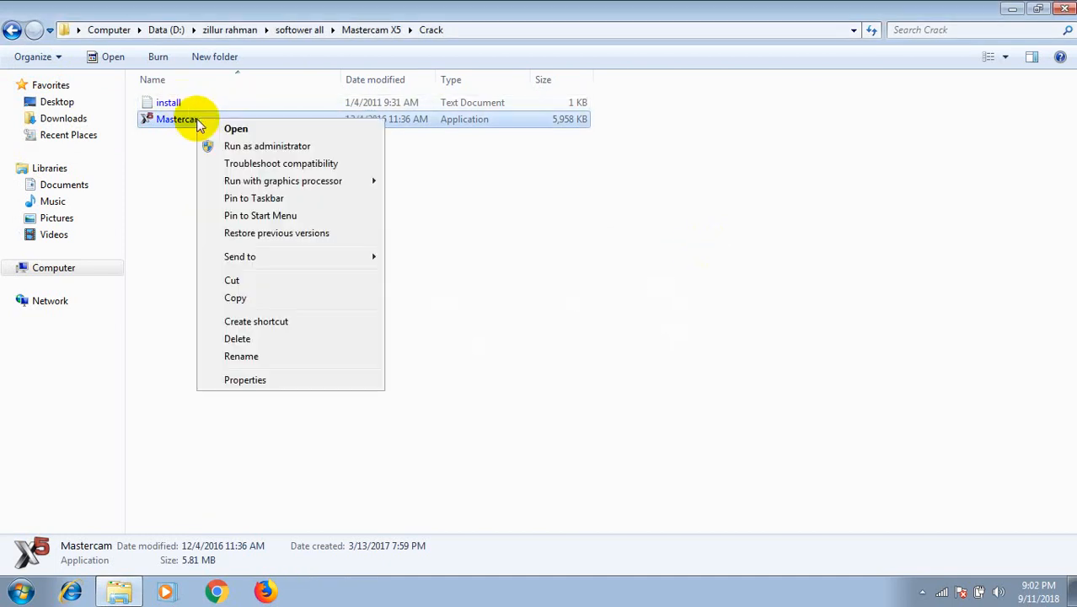
left_click(236, 299)
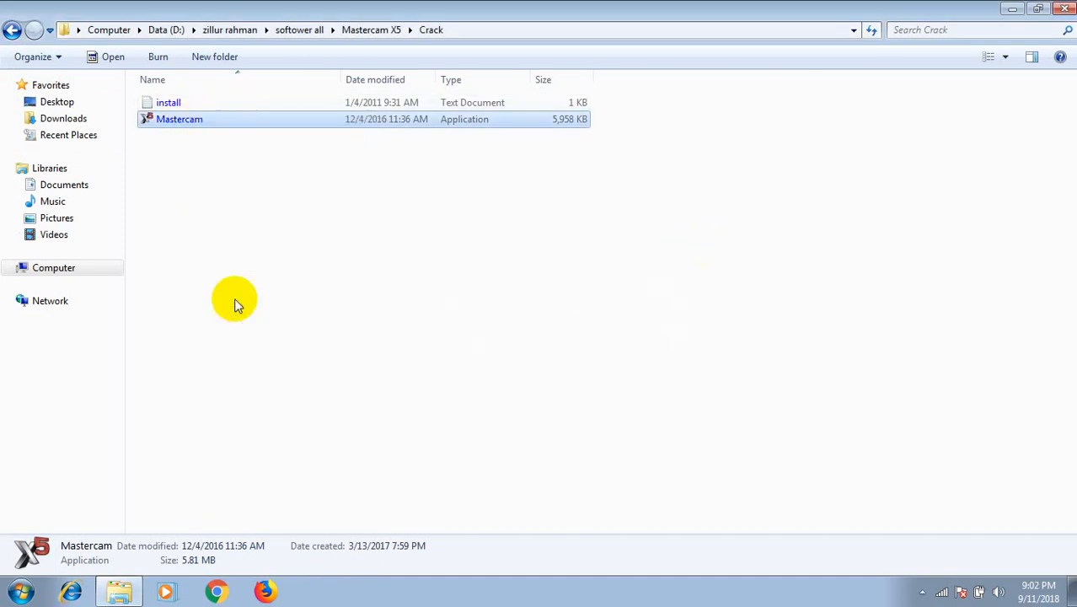
left_click(11, 31)
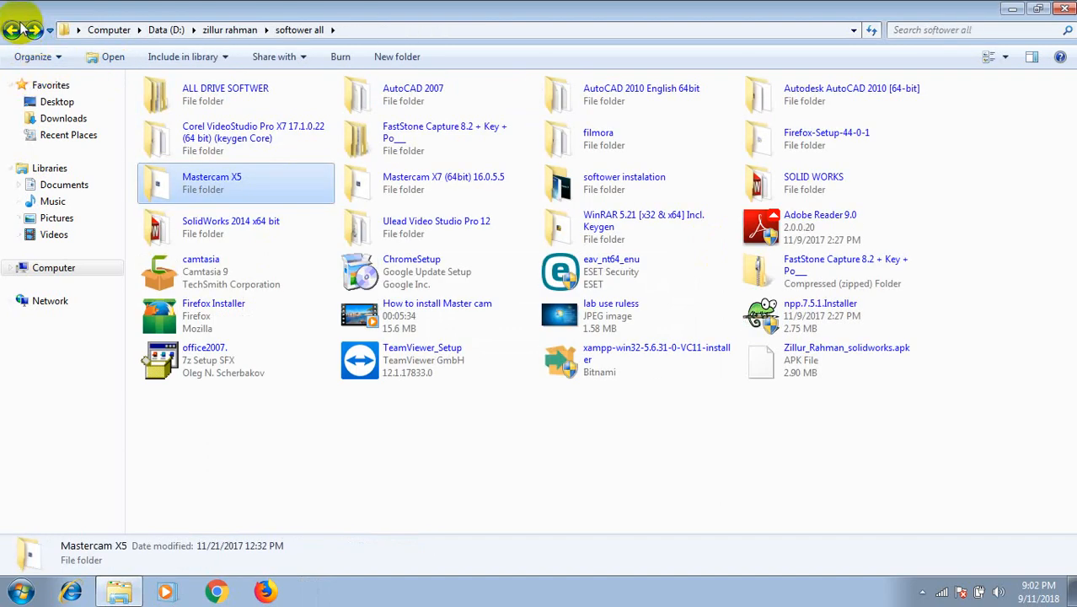
Navigate to C:\Program Files (x86)\mcamx5, the installed program folder.
left_click(11, 31)
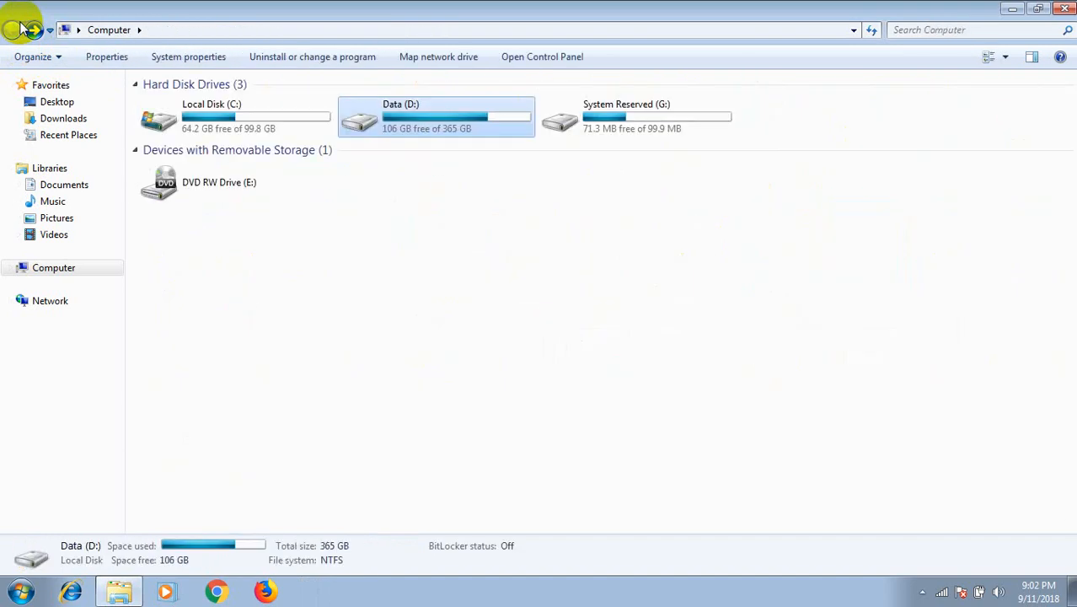
left_click(236, 116)
double_click(244, 118)
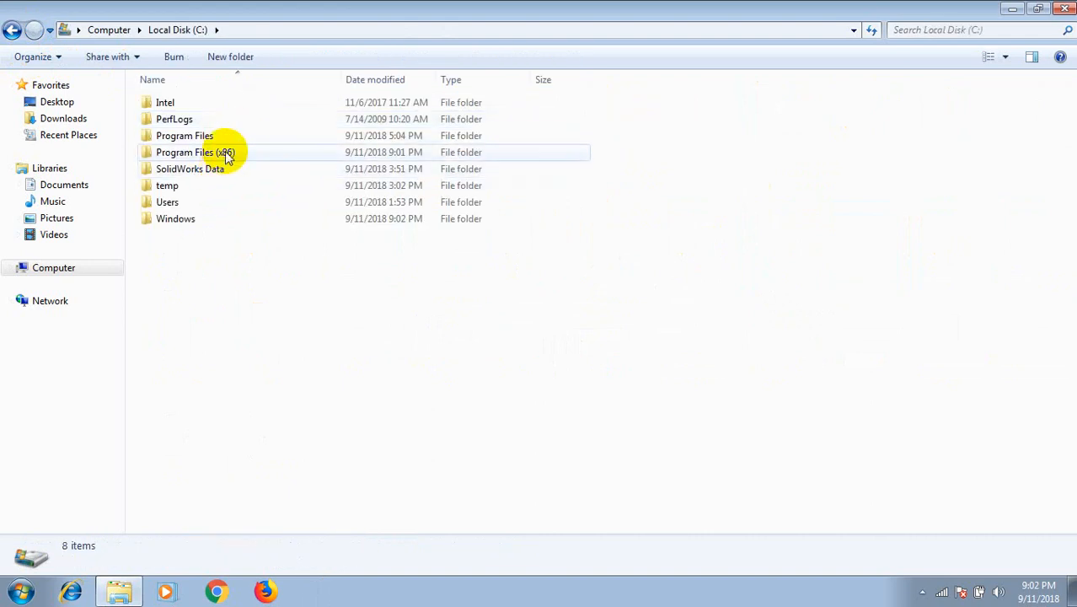
double_click(227, 156)
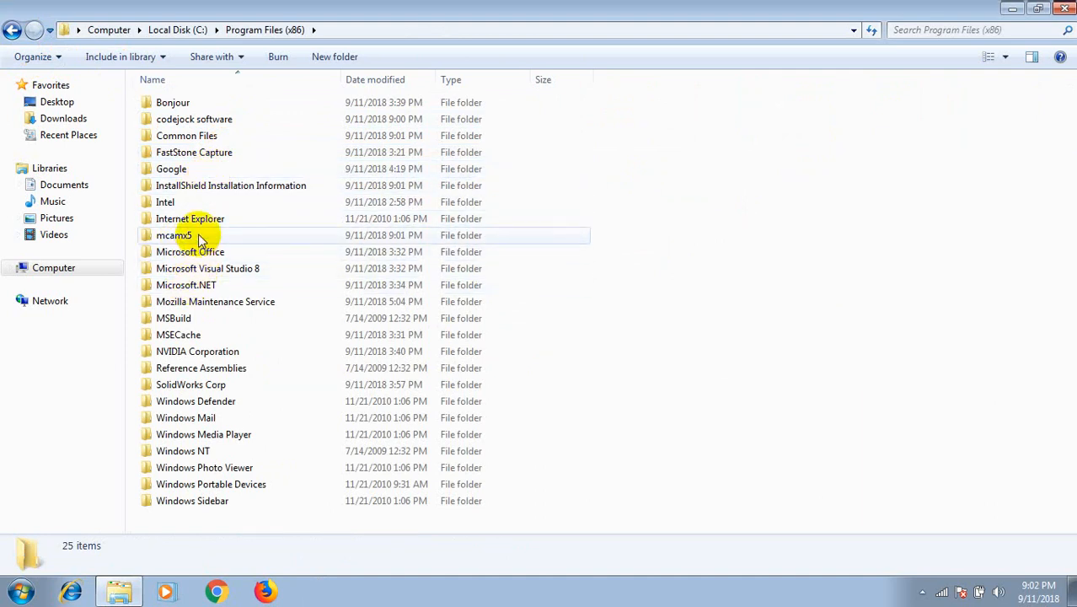
double_click(200, 239)
scroll(202, 236, "down", 5)
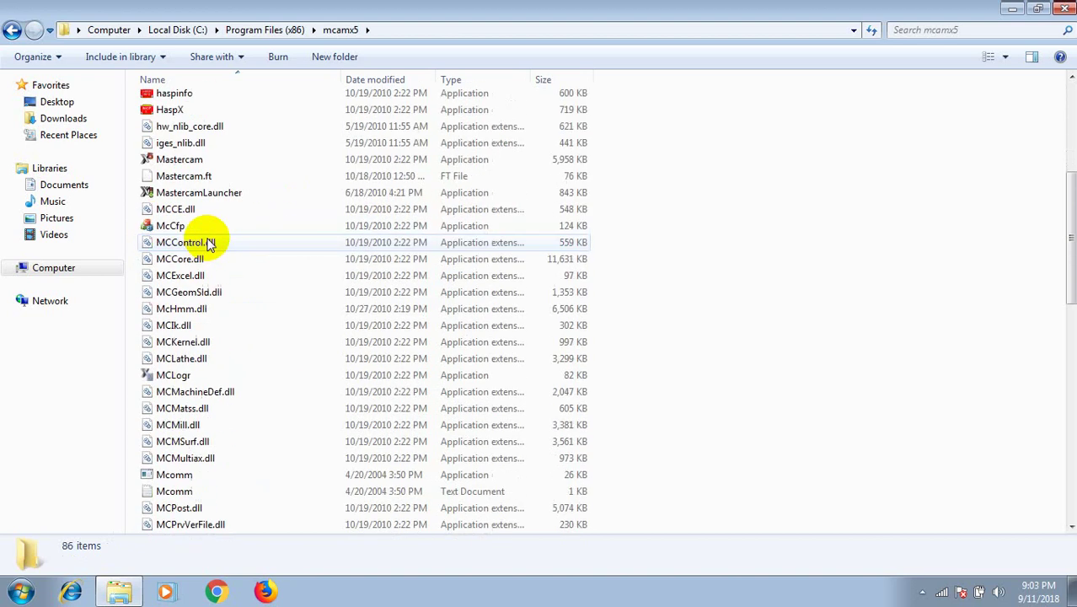
right_click(817, 232)
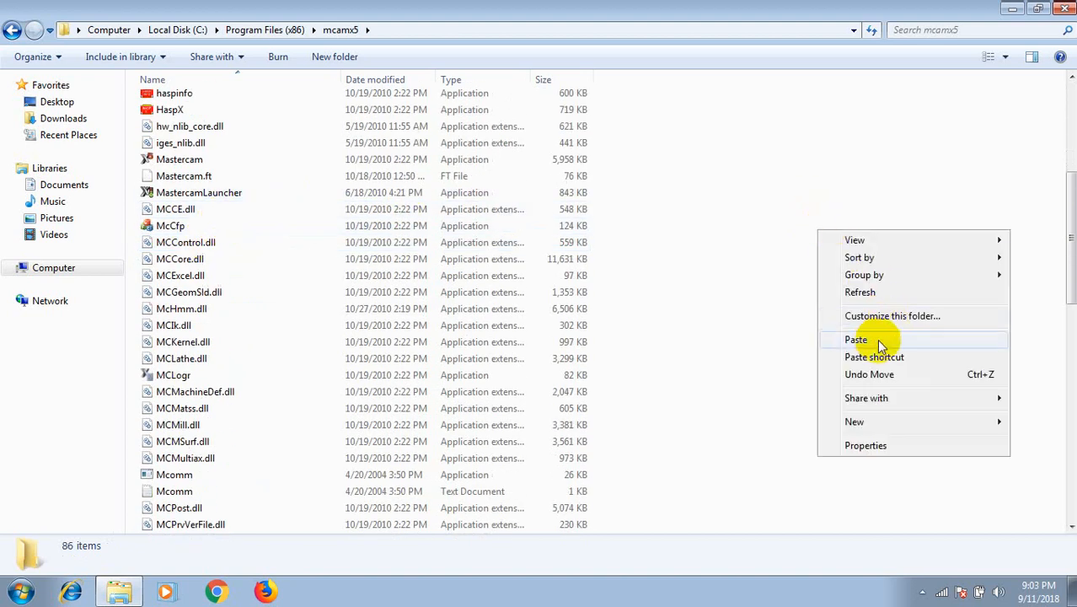
left_click(856, 339)
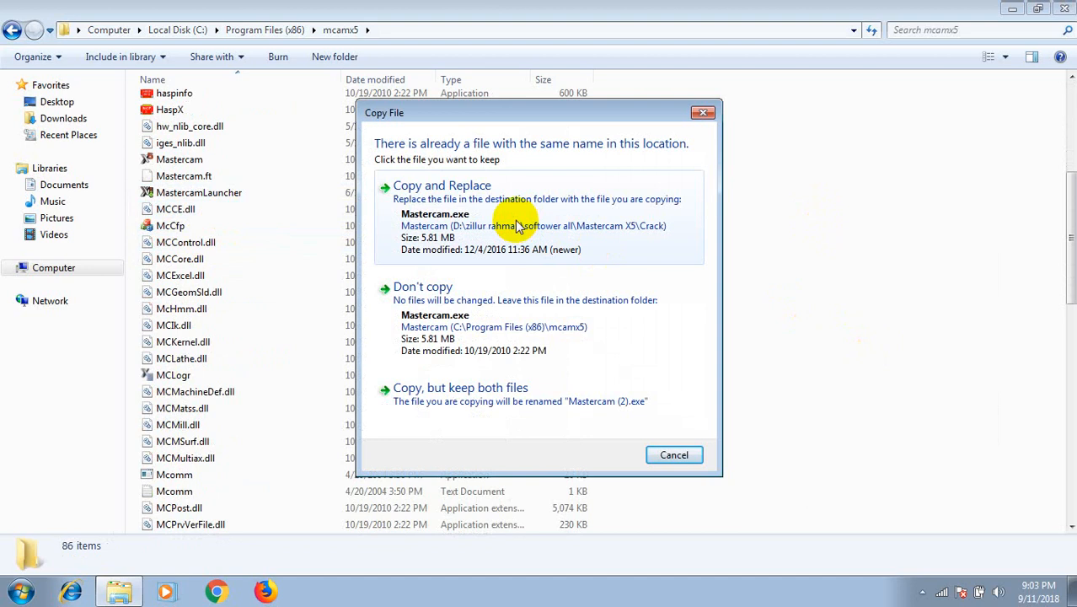
left_click(517, 226)
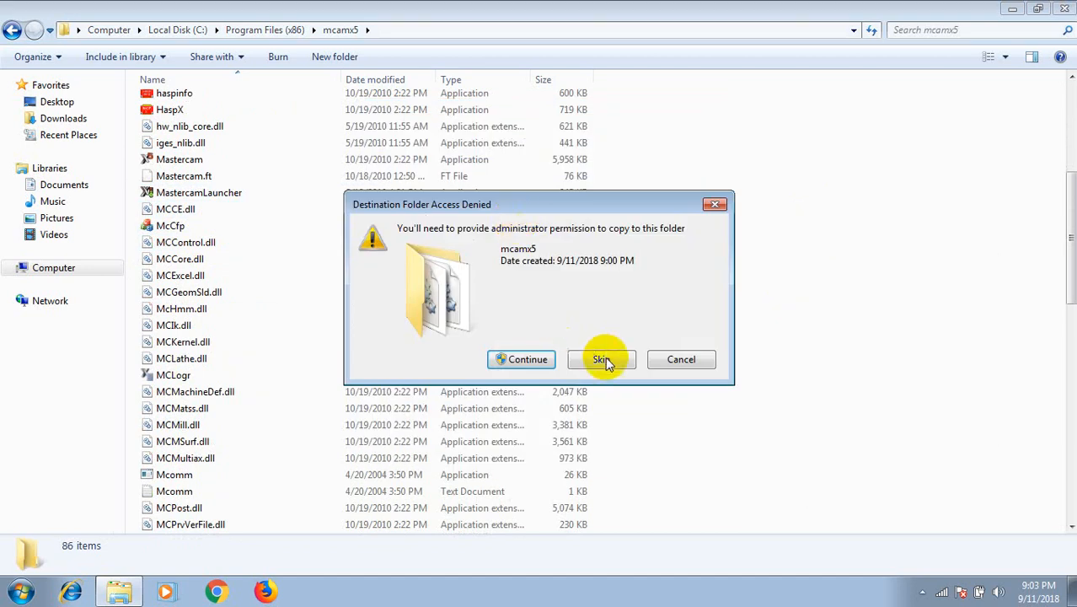
left_click(602, 359)
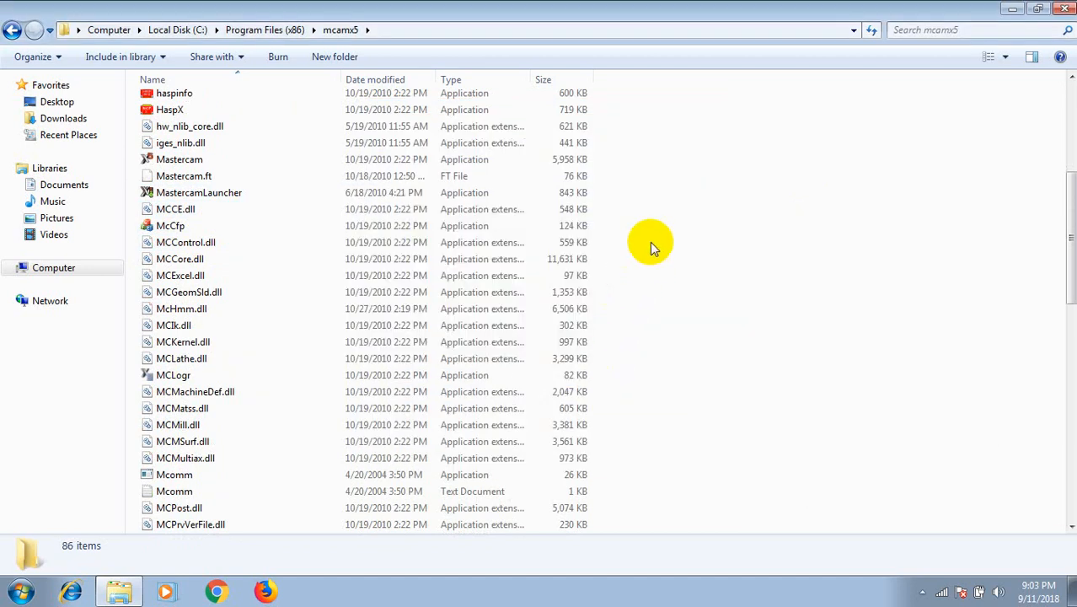
right_click(660, 231)
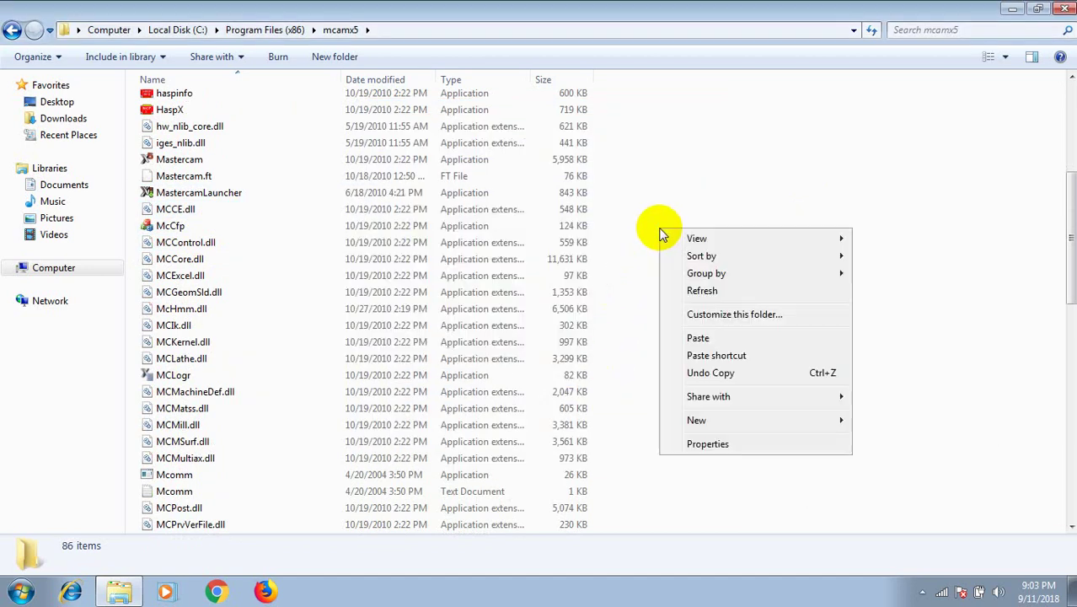
left_click(716, 335)
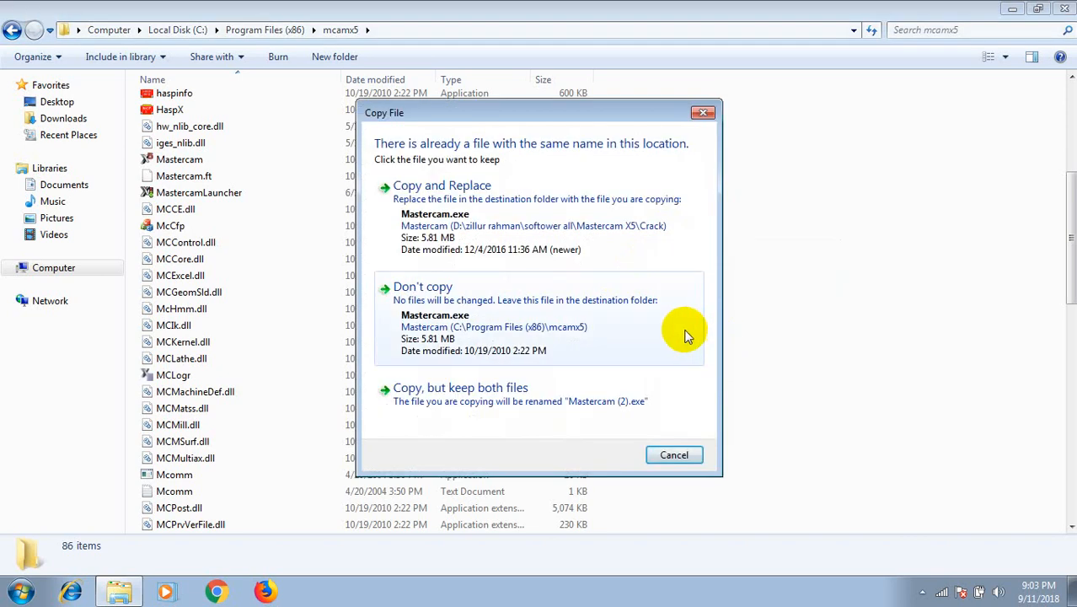
left_click(591, 324)
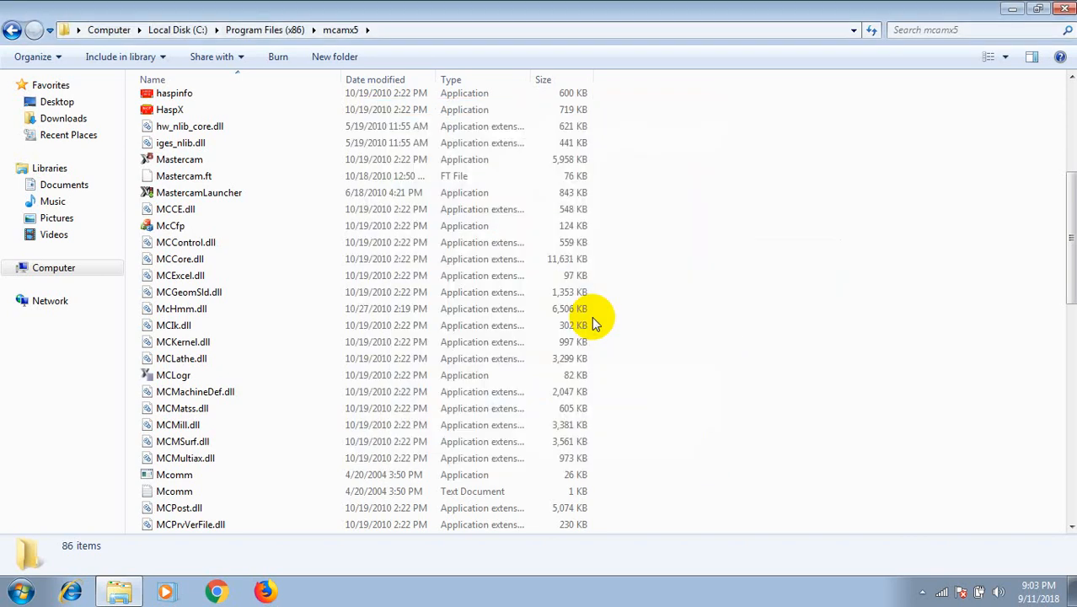
left_click(12, 30)
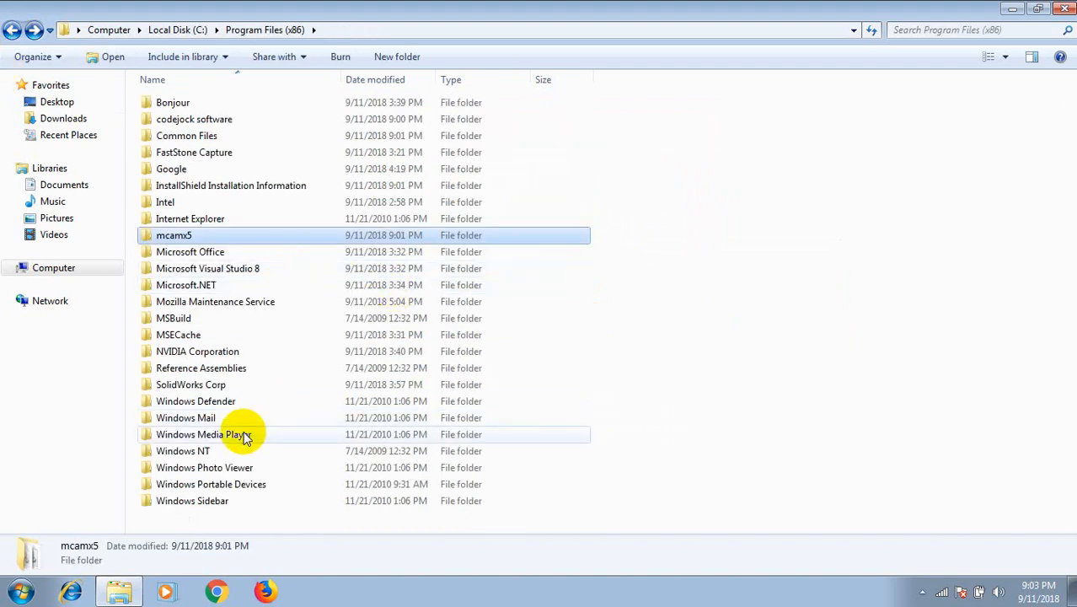
double_click(179, 238)
scroll(278, 236, "down", 8)
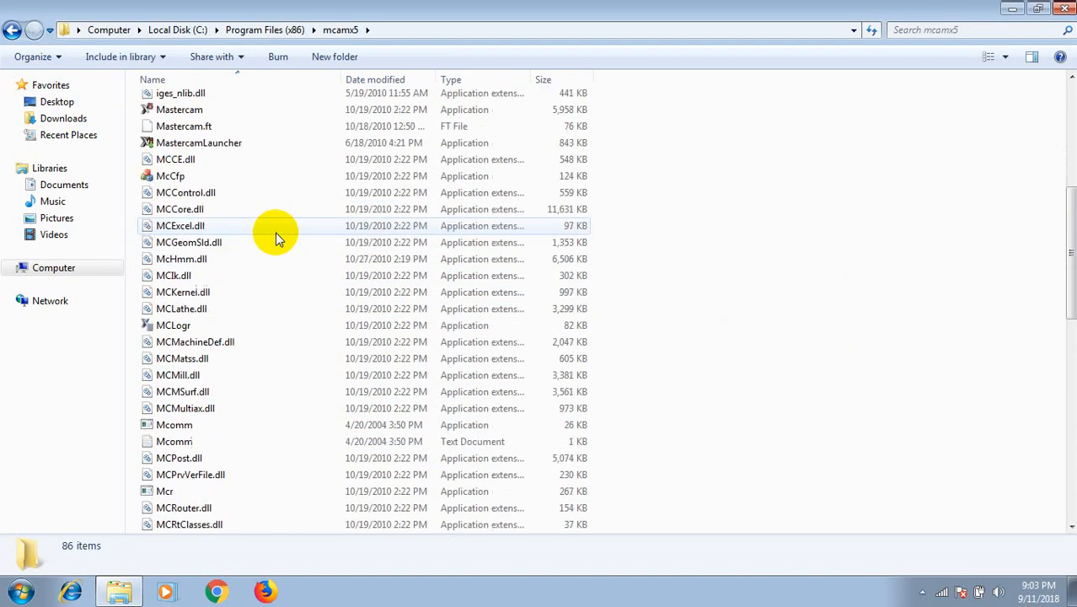
scroll(775, 286, "down", 2)
scroll(759, 269, "up", 5)
scroll(752, 263, "up", 5)
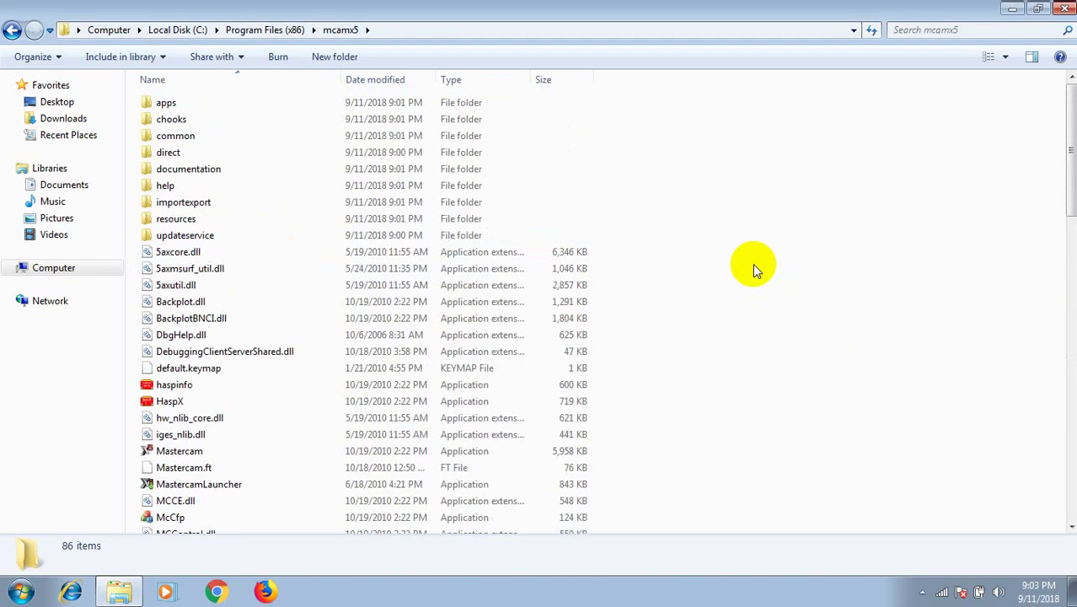
right_click(750, 219)
left_click(802, 322)
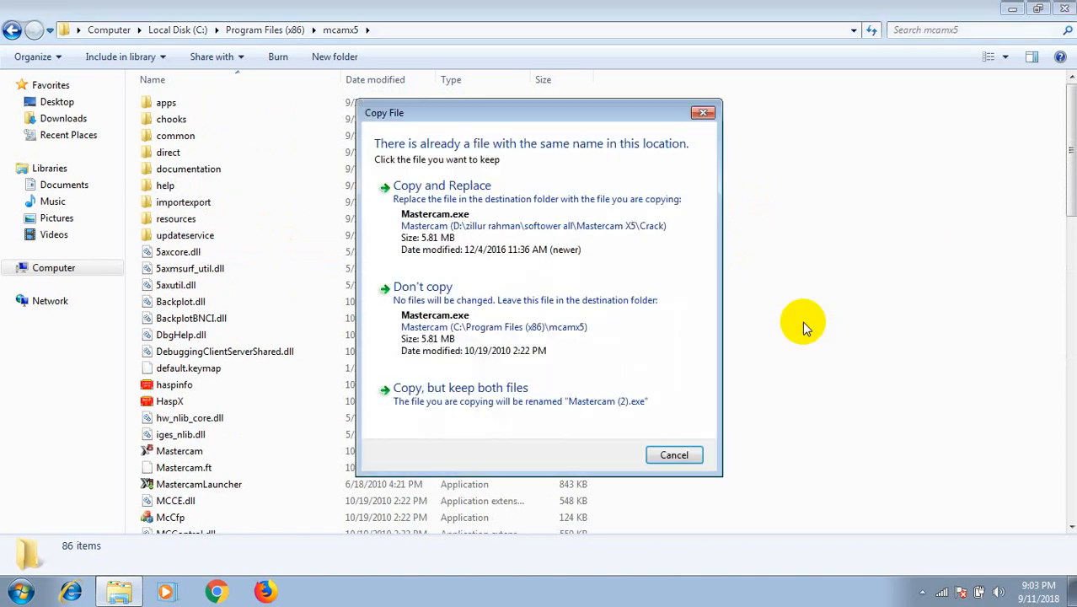
left_click(523, 389)
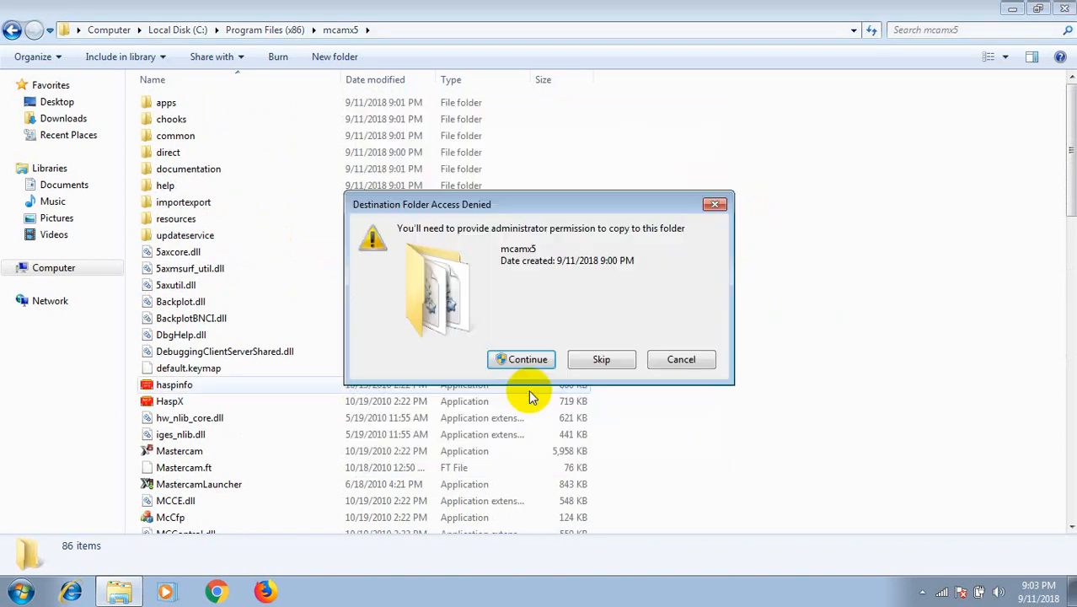
left_click(601, 359)
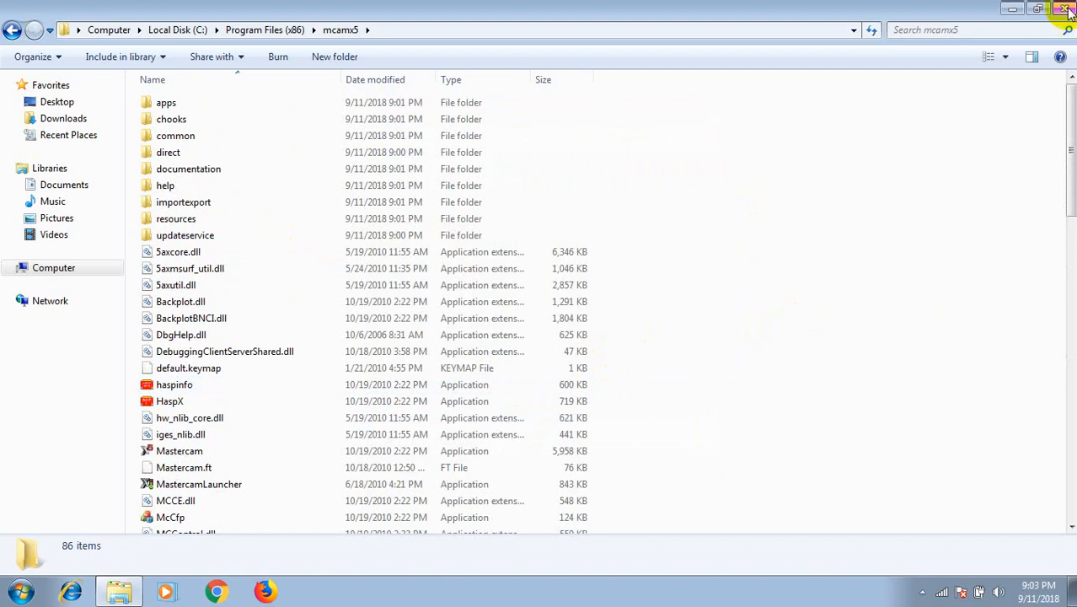
Start Mastercam X5 from its desktop shortcut and acknowledge the No SIM found error.
left_click(1015, 10)
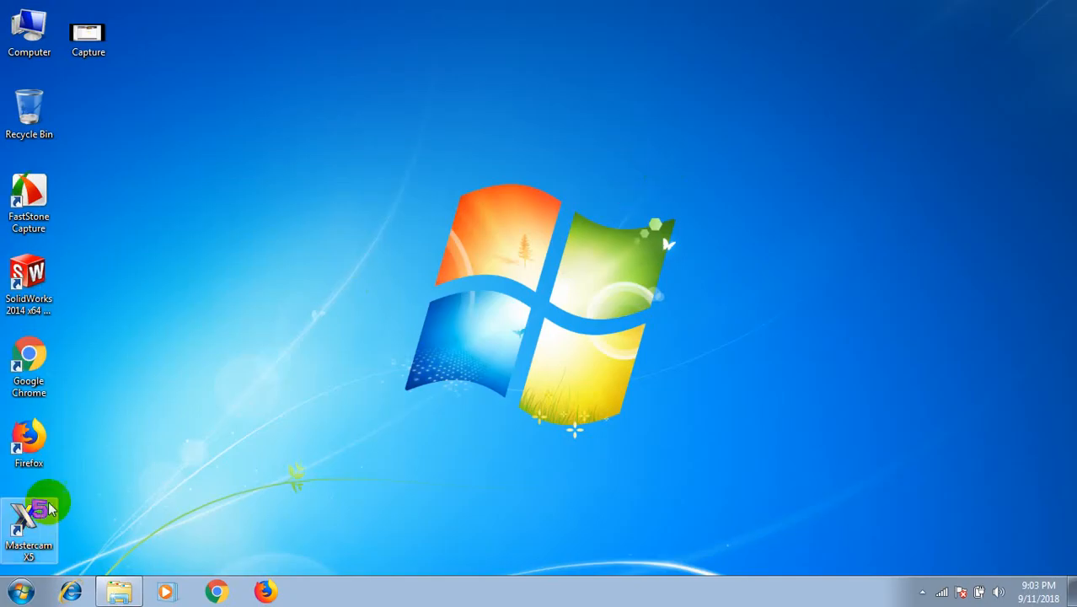
left_click(31, 519)
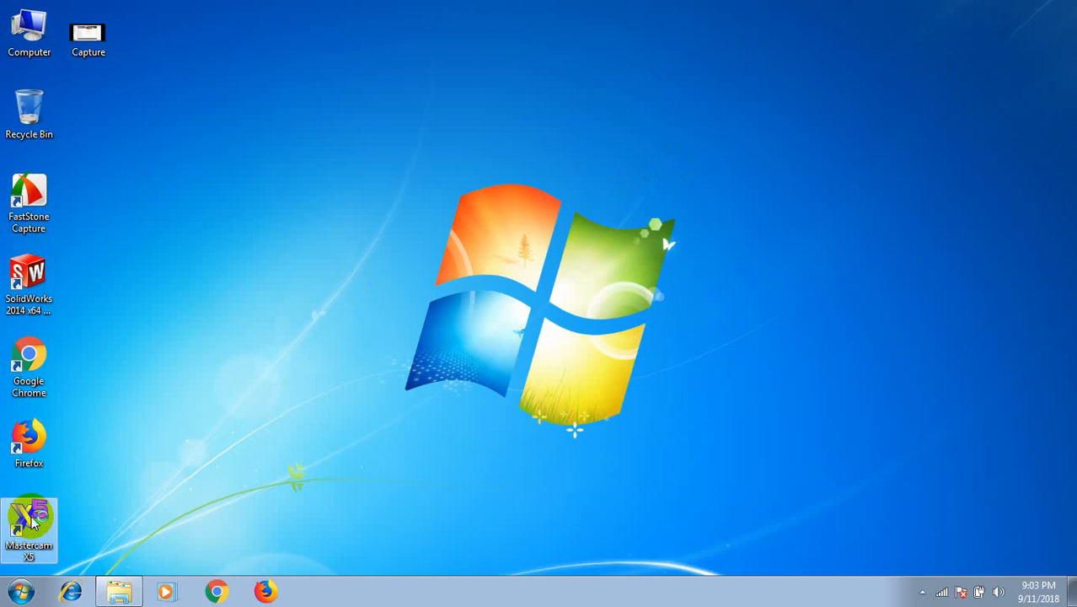
double_click(32, 520)
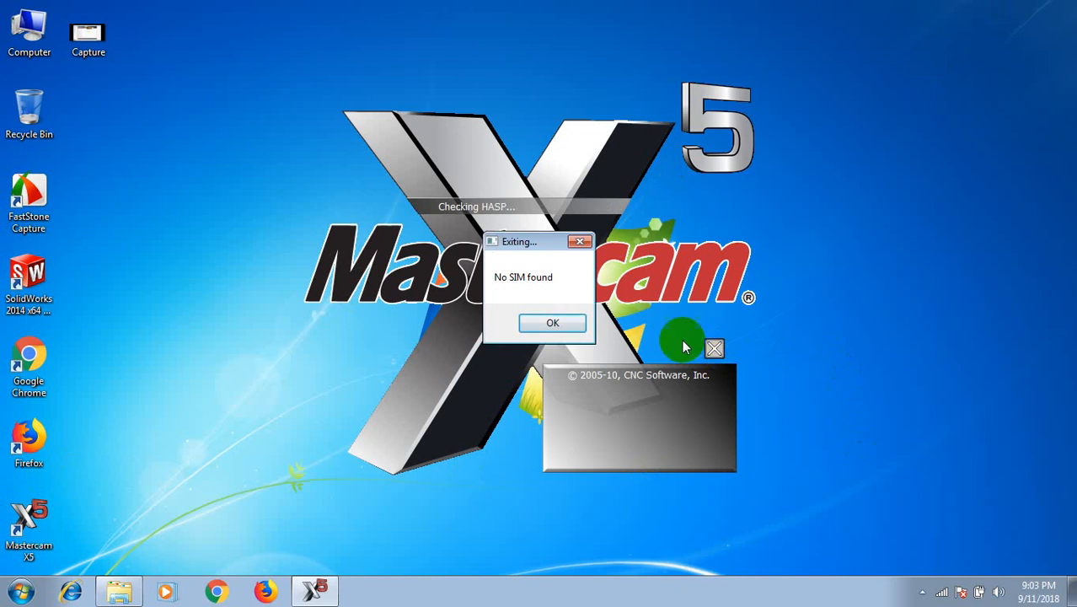
left_click(552, 323)
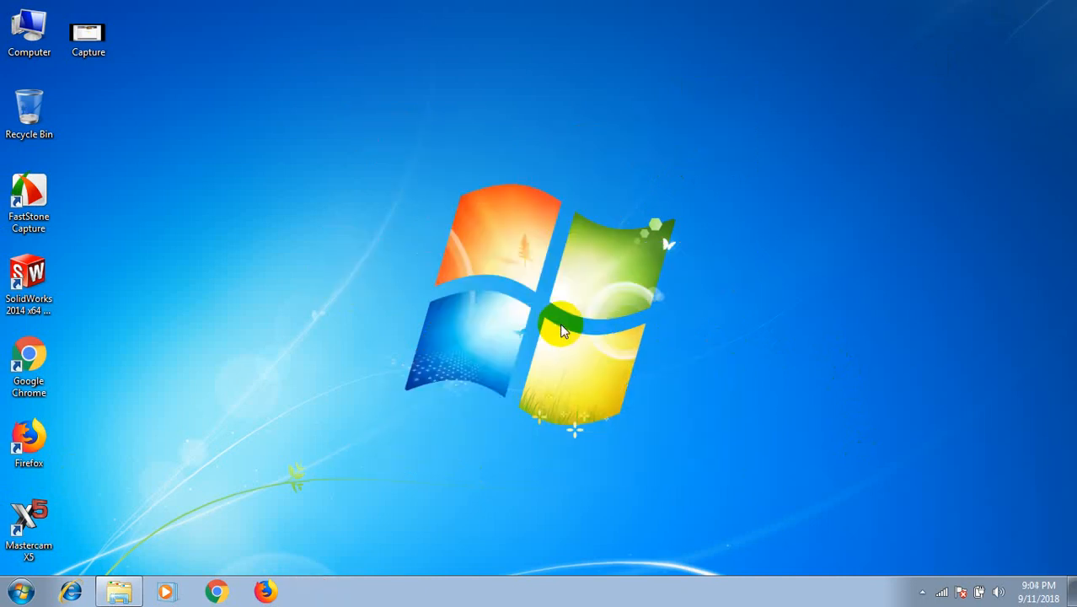
left_click(29, 527)
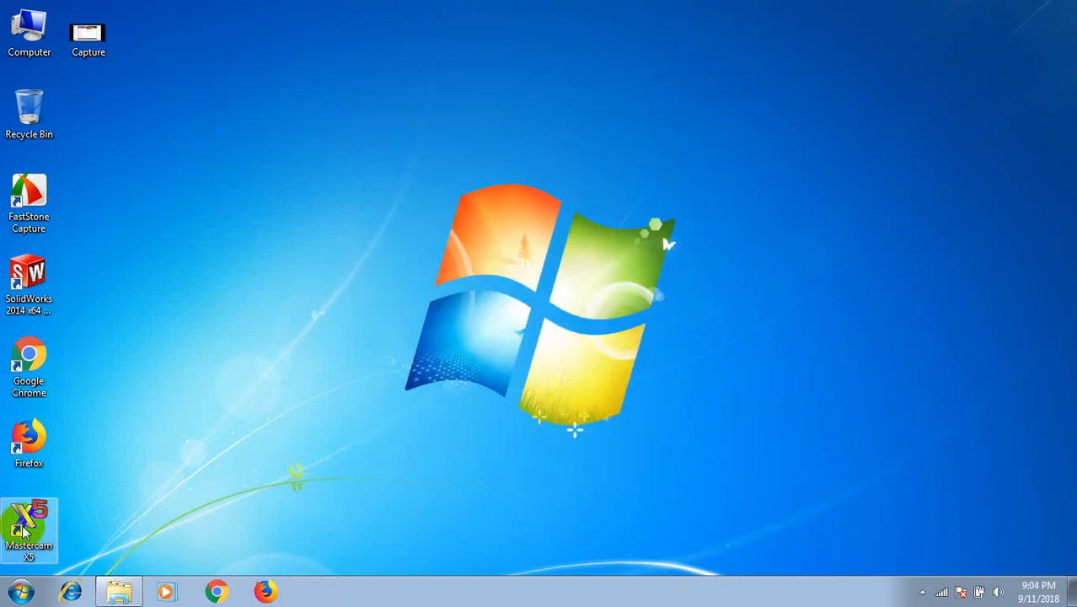
Navigate from Computer through D: and softower all into the Mastercam X5 Crack folder.
left_click(29, 33)
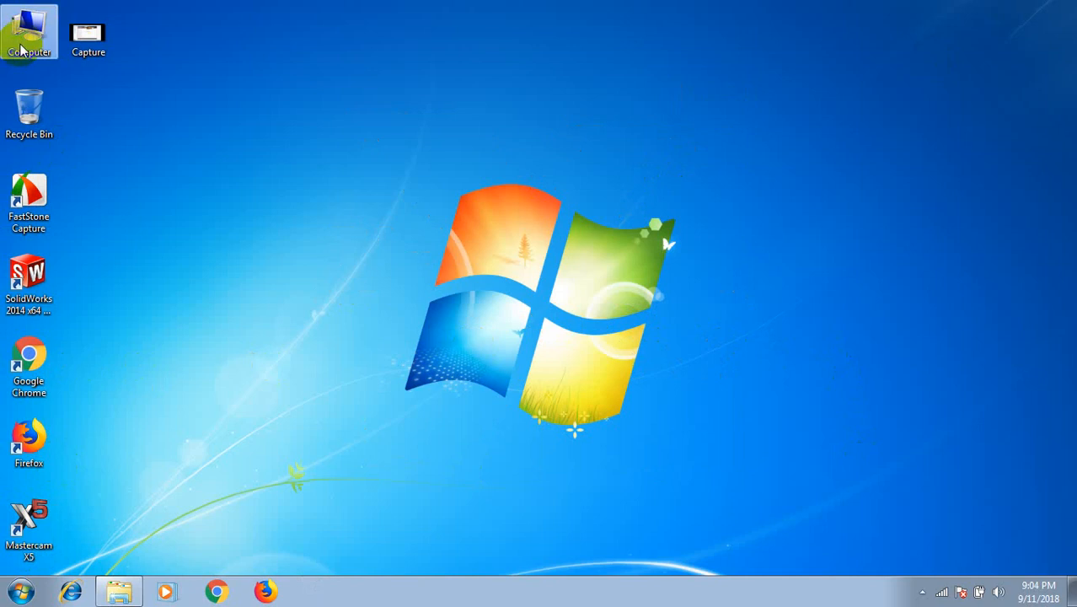
double_click(29, 38)
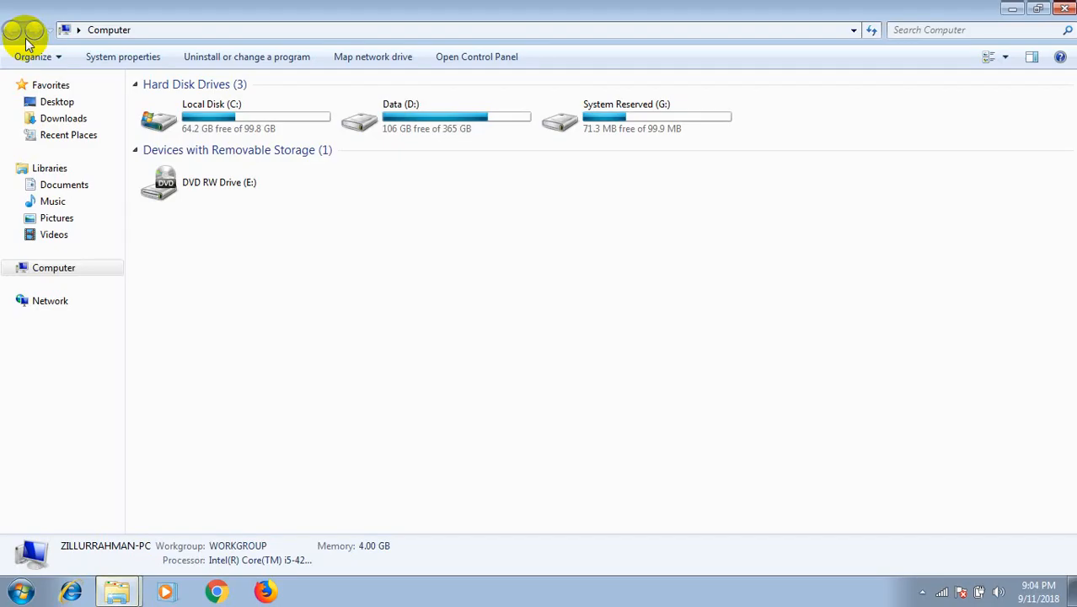
left_click(497, 117)
double_click(497, 118)
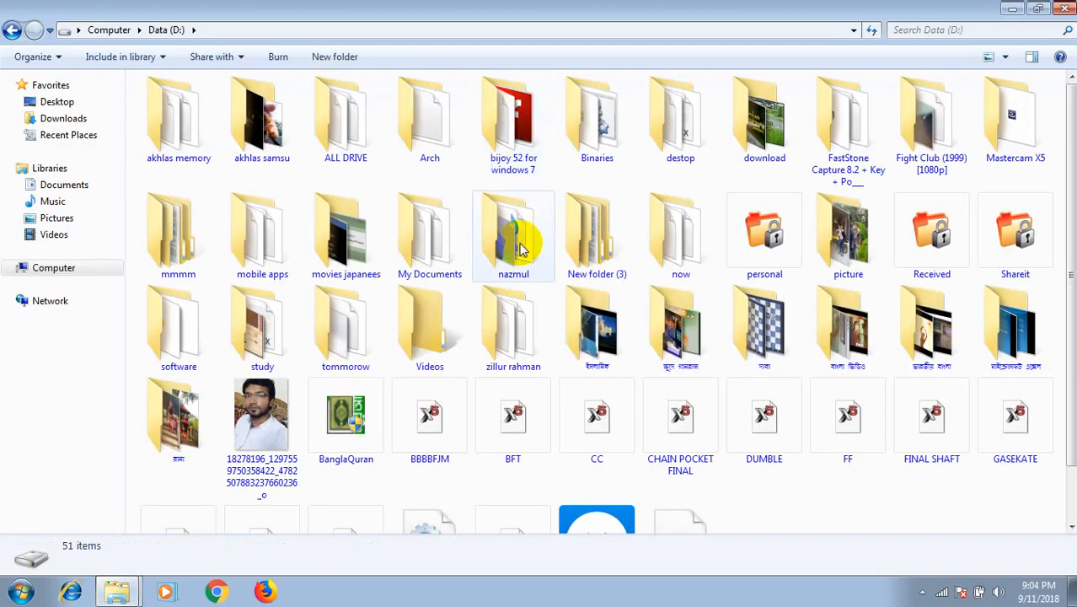
double_click(516, 295)
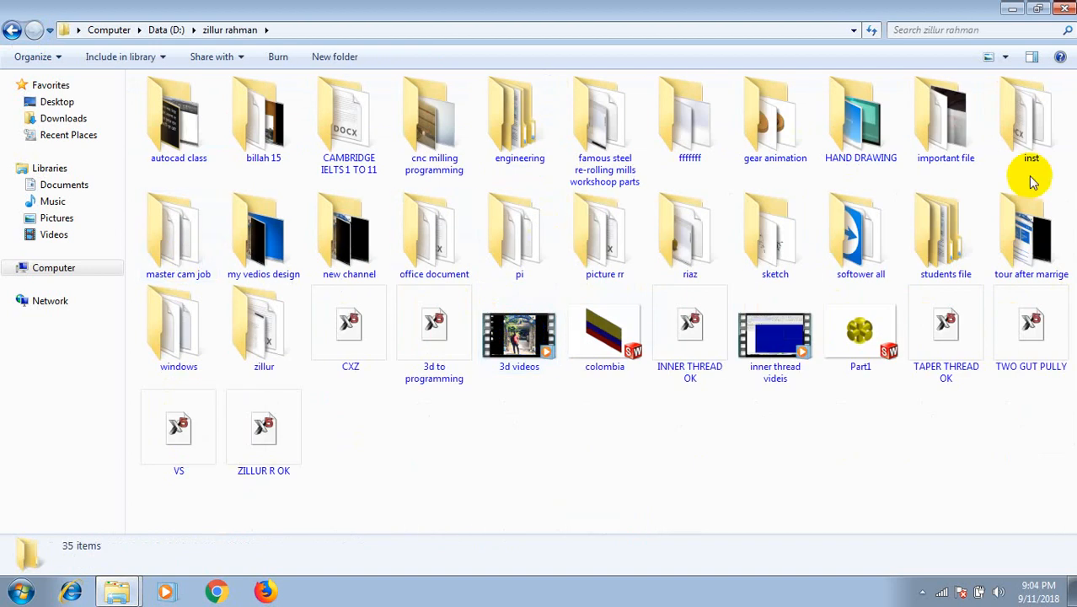
double_click(861, 245)
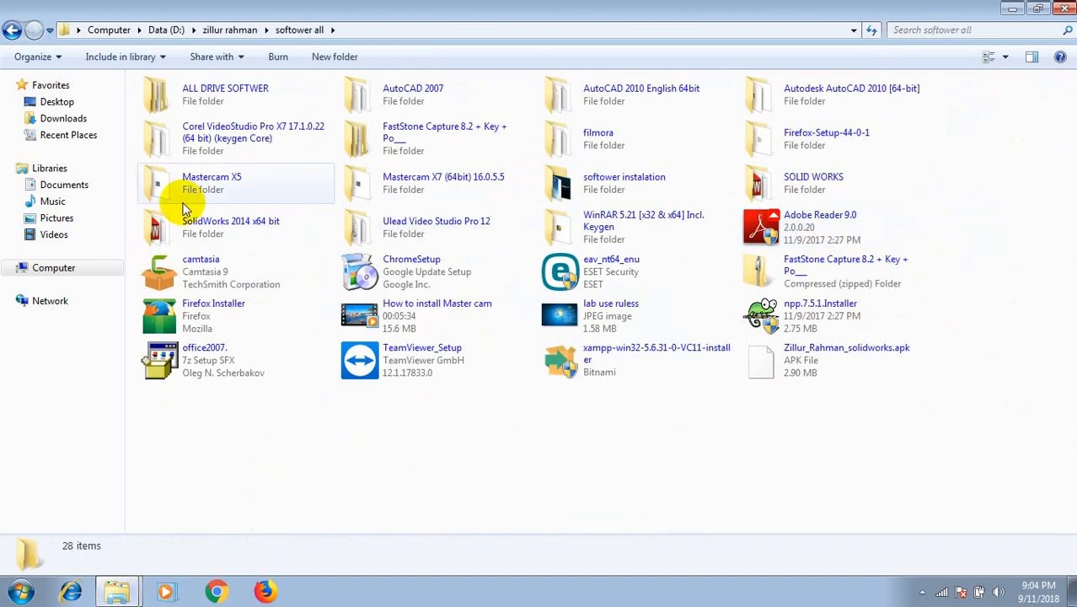
double_click(211, 183)
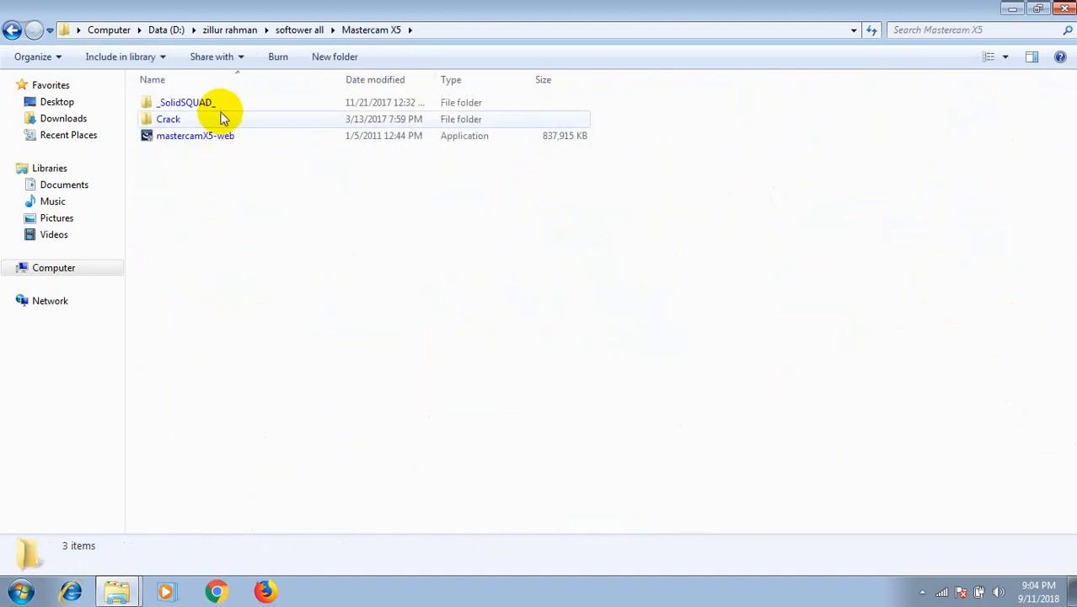
left_click(198, 102)
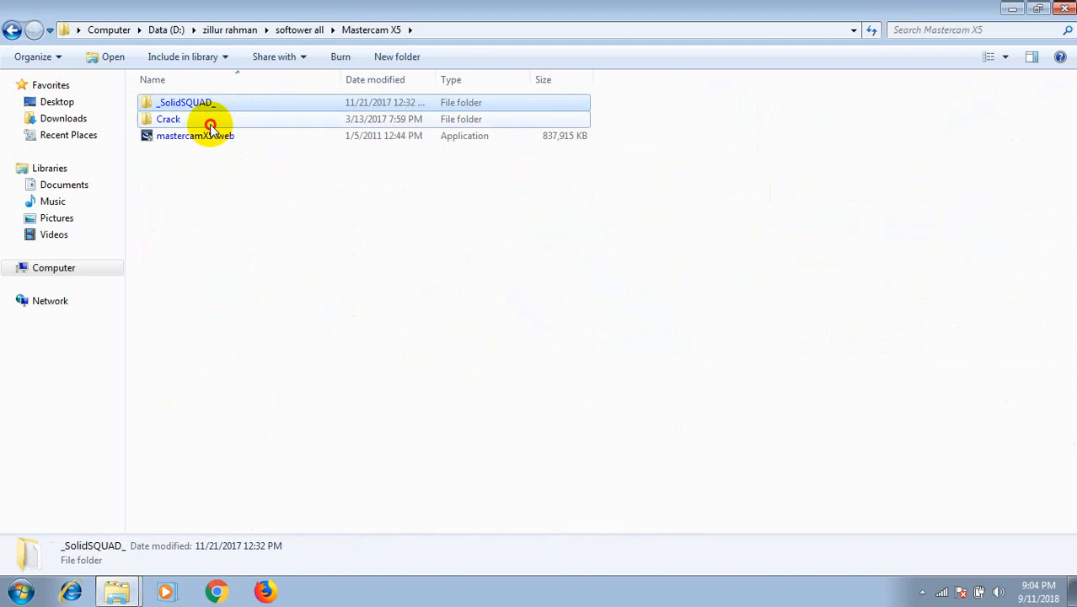
double_click(168, 119)
Read install.txt, then copy the Crack folder's Mastercam.exe.
left_click(201, 104)
double_click(201, 103)
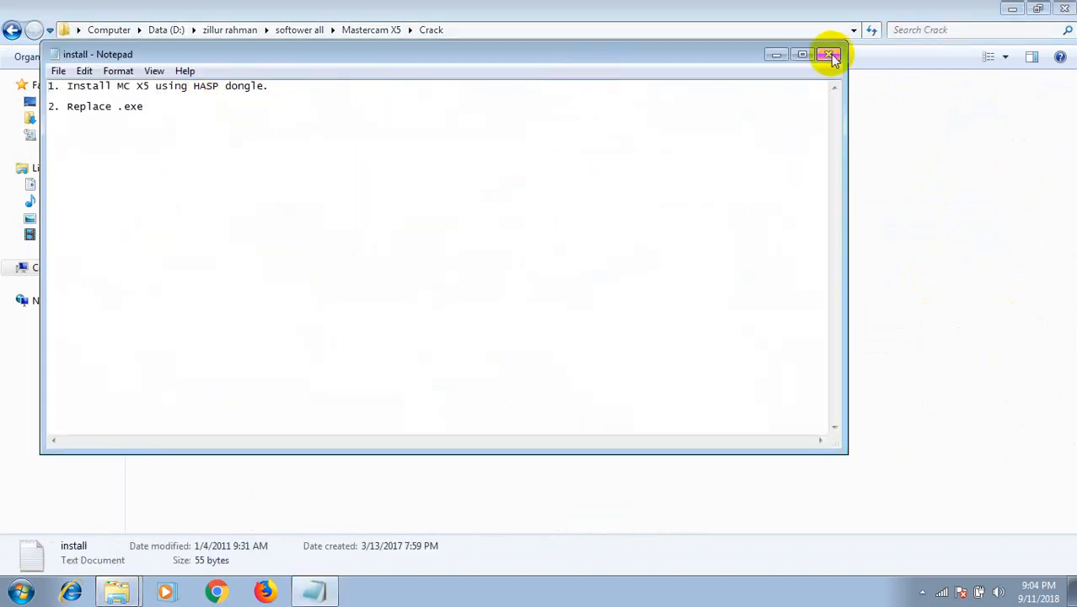
left_click(829, 54)
left_click(197, 123)
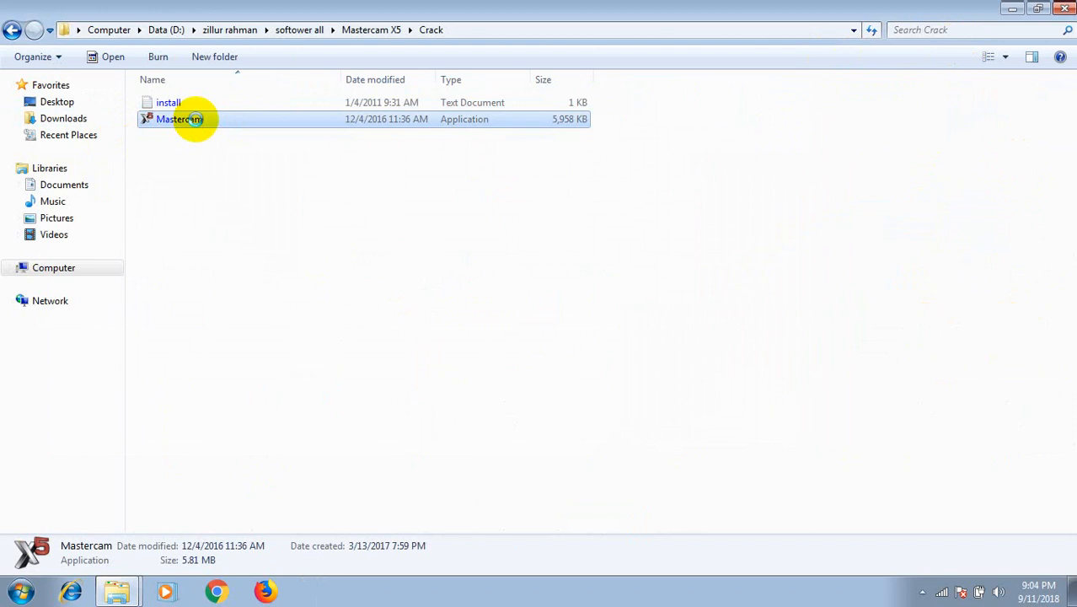
right_click(197, 123)
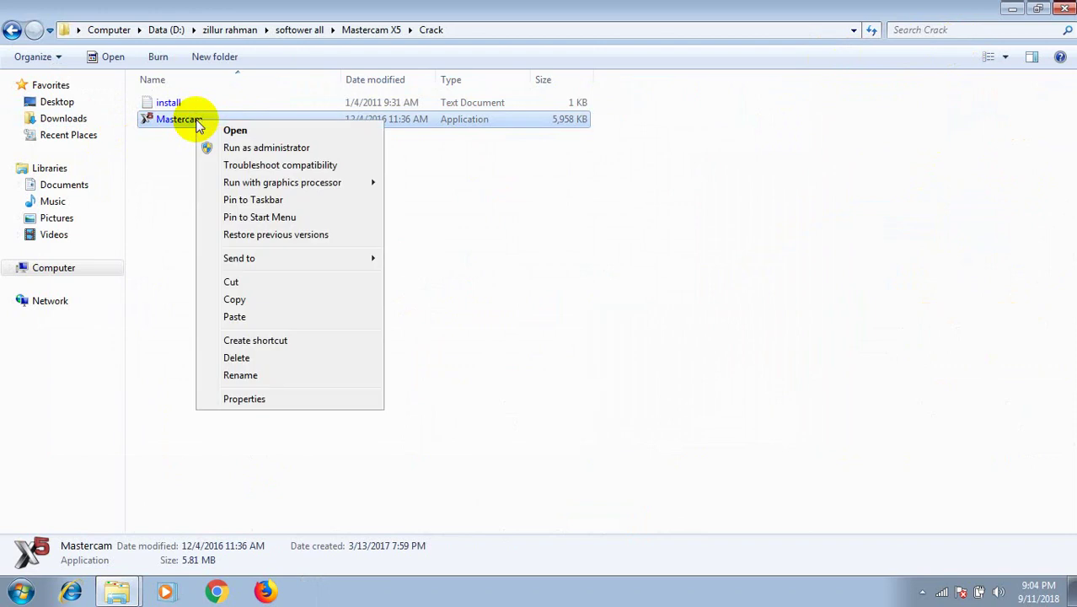
left_click(247, 300)
Navigate to C:\Program Files (x86)\mcamx5, the Mastercam installation folder.
left_click(1063, 9)
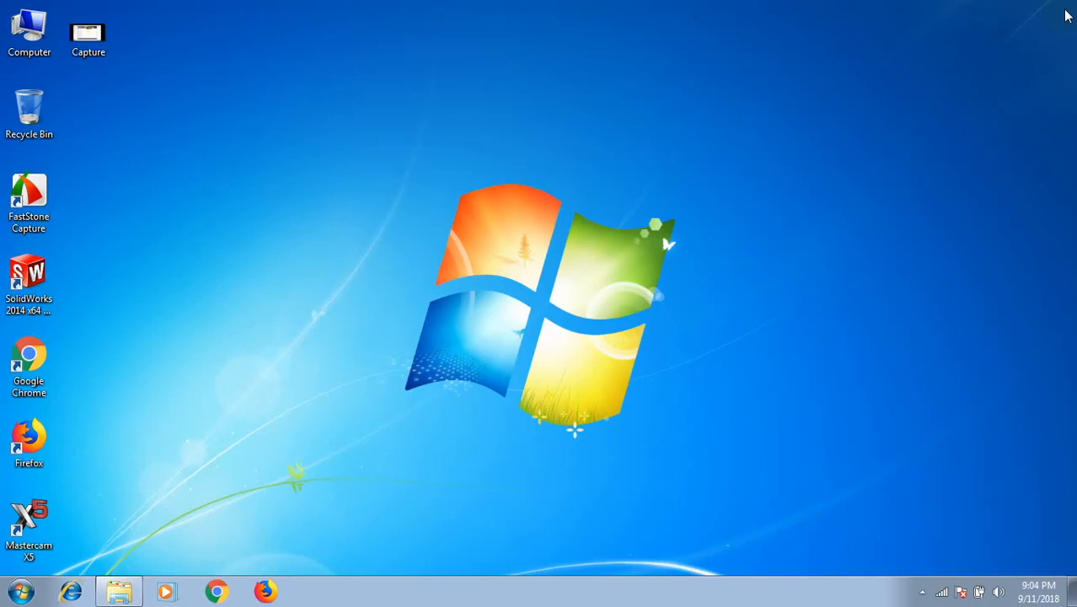
double_click(30, 34)
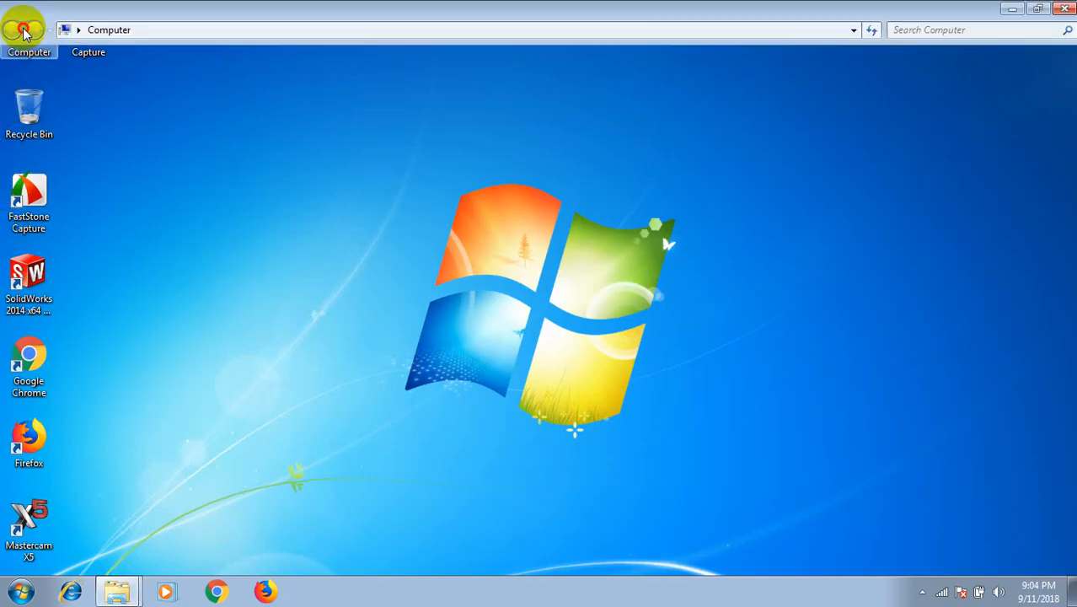
double_click(194, 114)
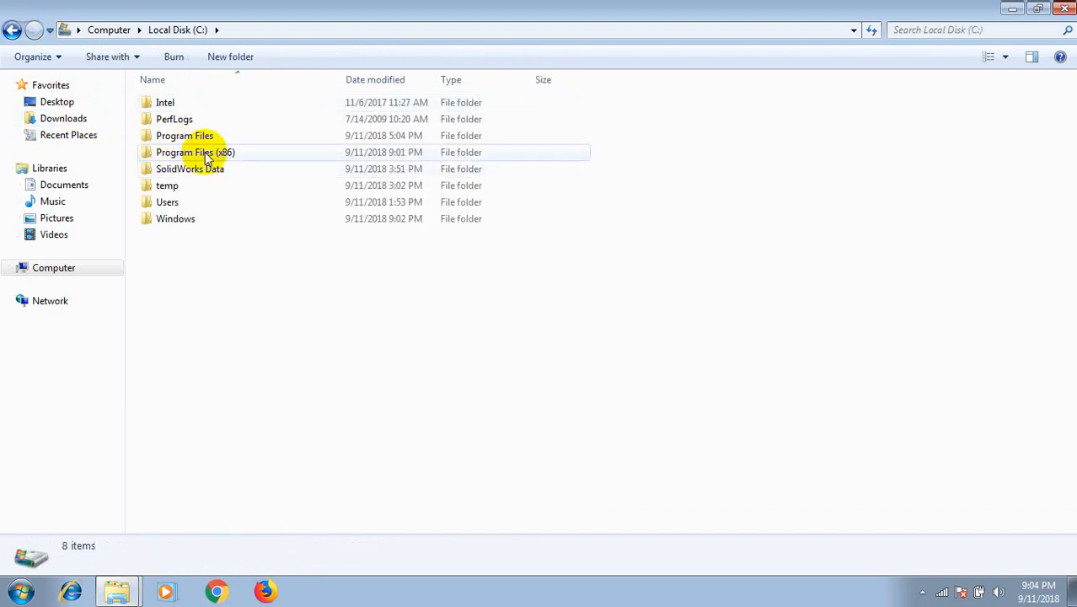
double_click(207, 153)
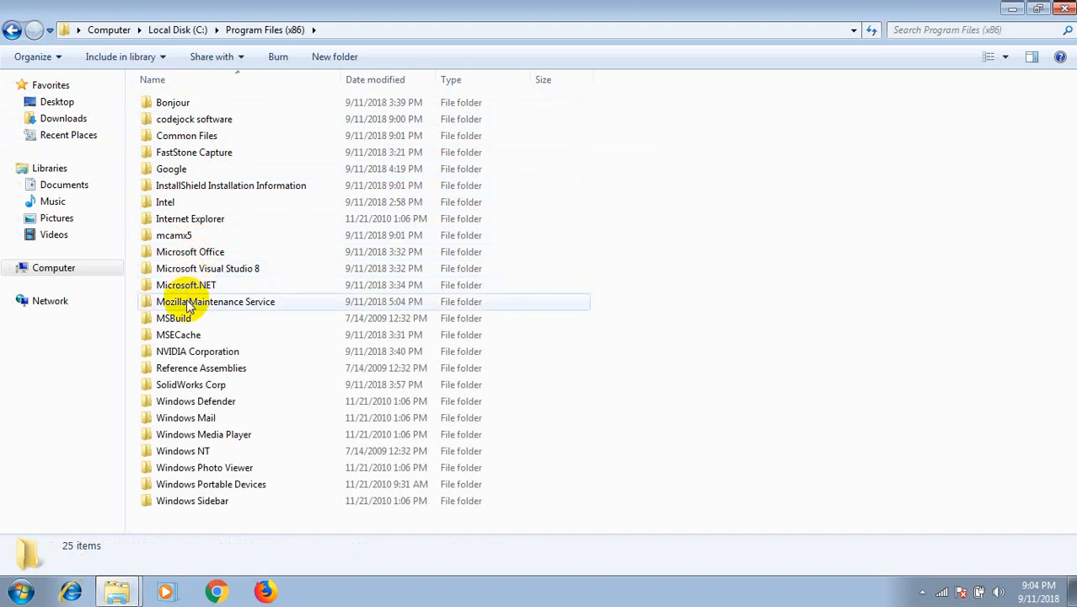
double_click(173, 235)
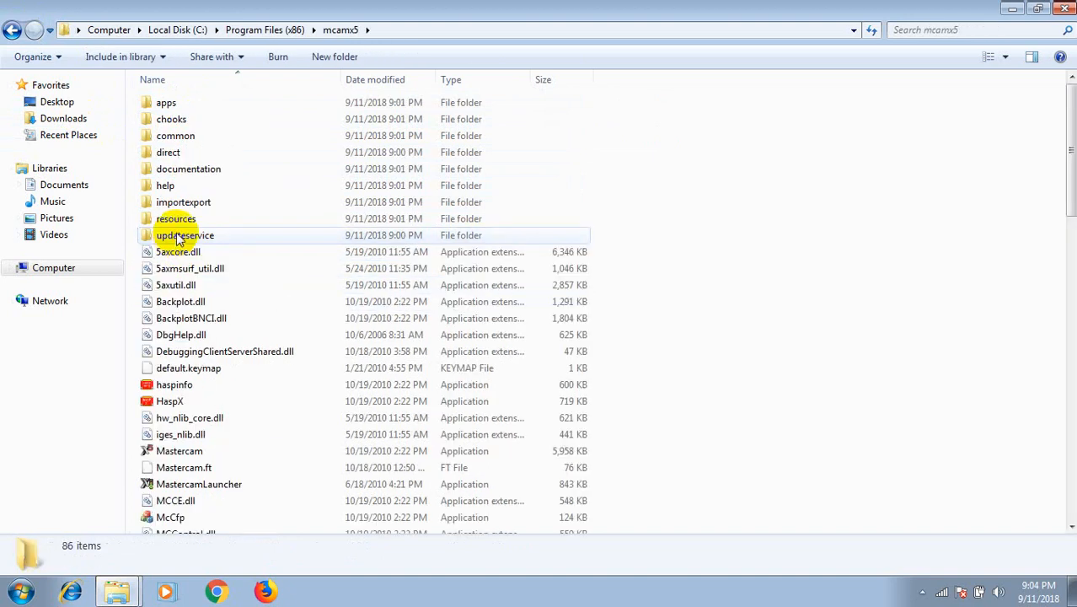
scroll(209, 188, "down", 4)
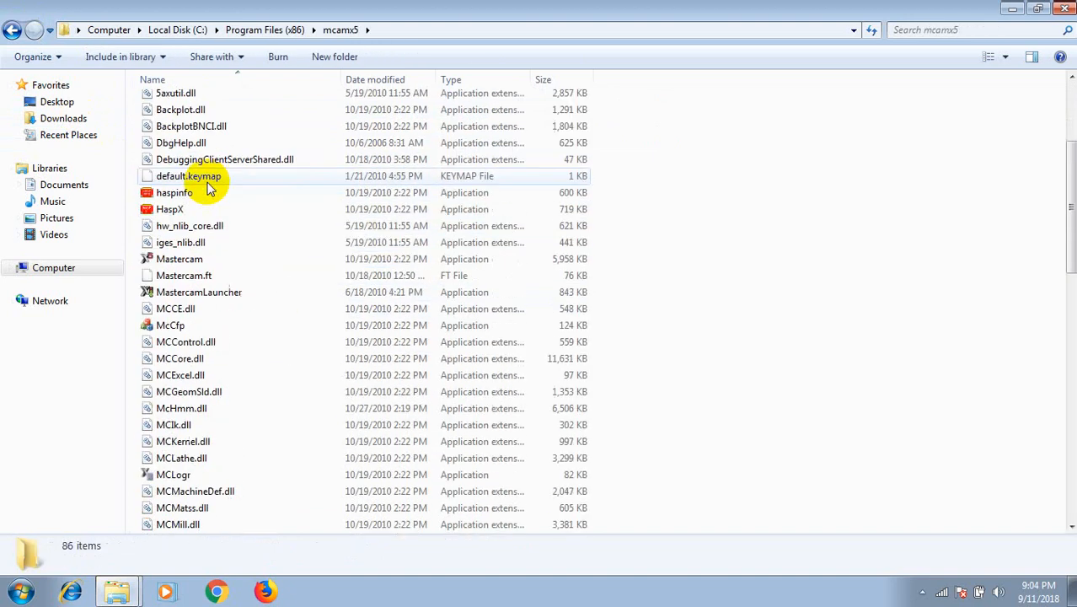
scroll(209, 187, "down", 5)
scroll(252, 228, "down", 5)
scroll(273, 252, "down", 5)
scroll(273, 252, "down", 3)
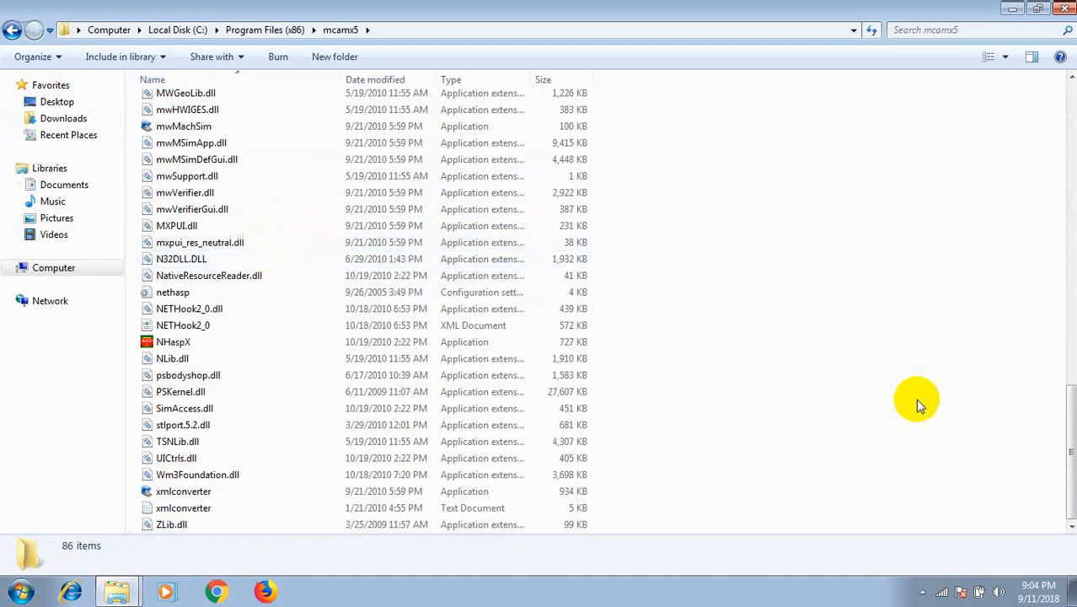
Paste the Crack Mastercam.exe, replacing the original with administrator permission.
key("ctrl+v")
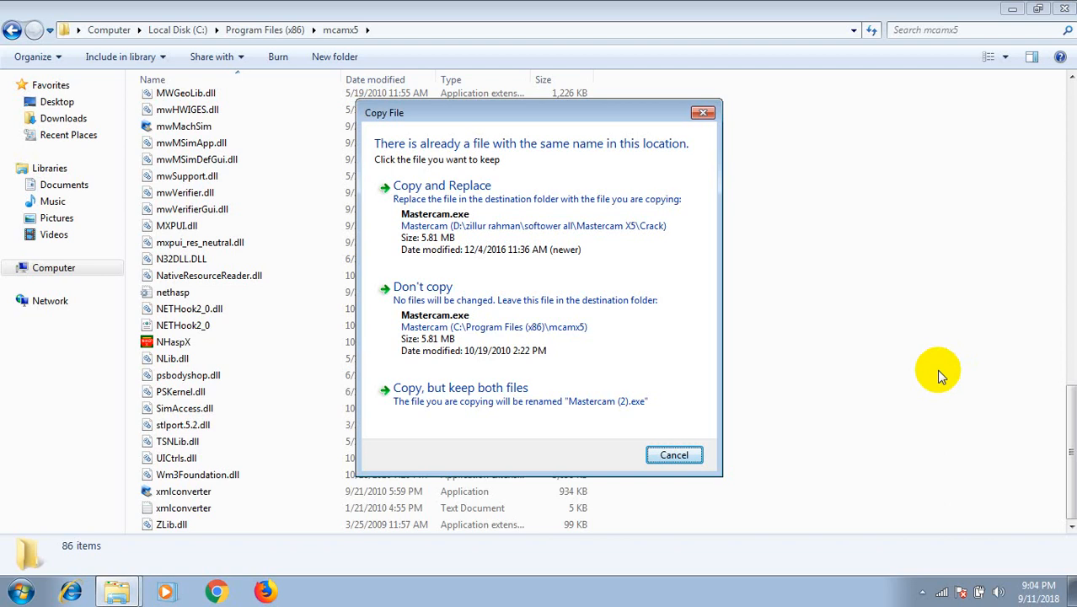
left_click(477, 200)
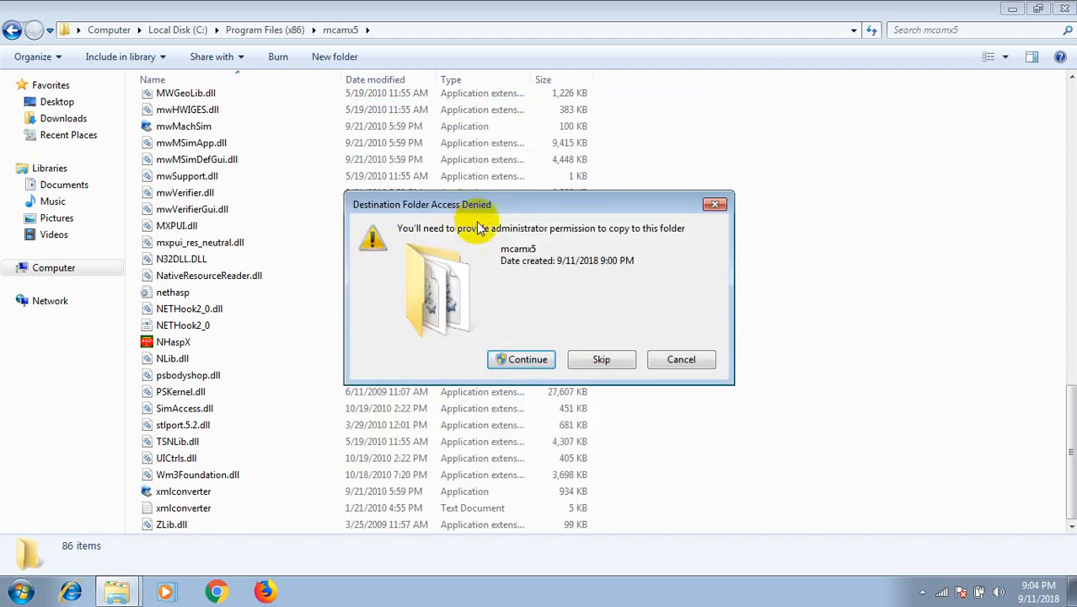
left_click(526, 359)
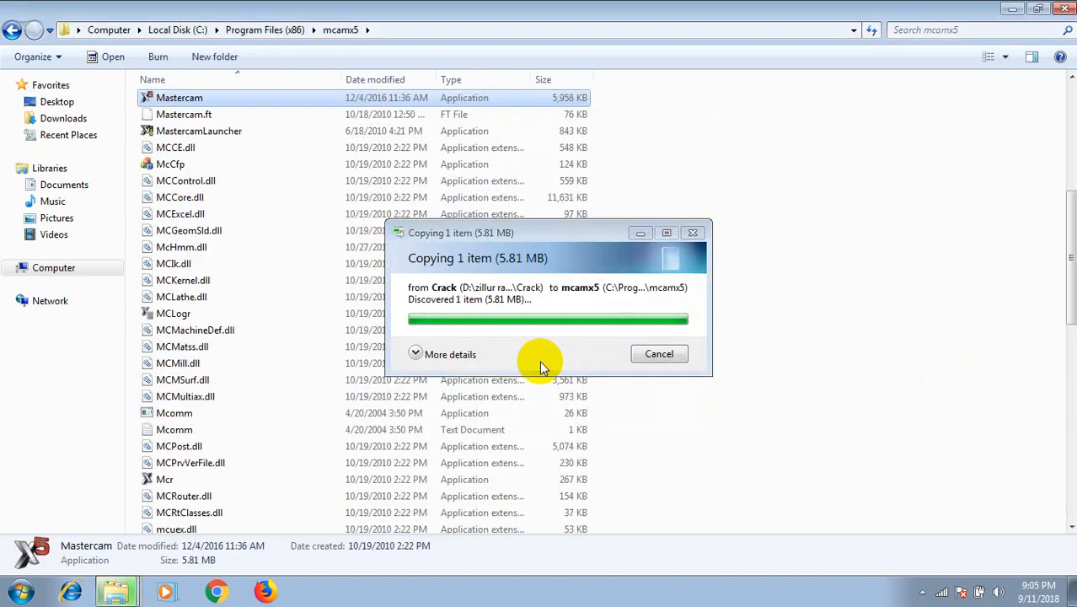
Launch Mastercam X5 from its desktop shortcut.
left_click(1063, 8)
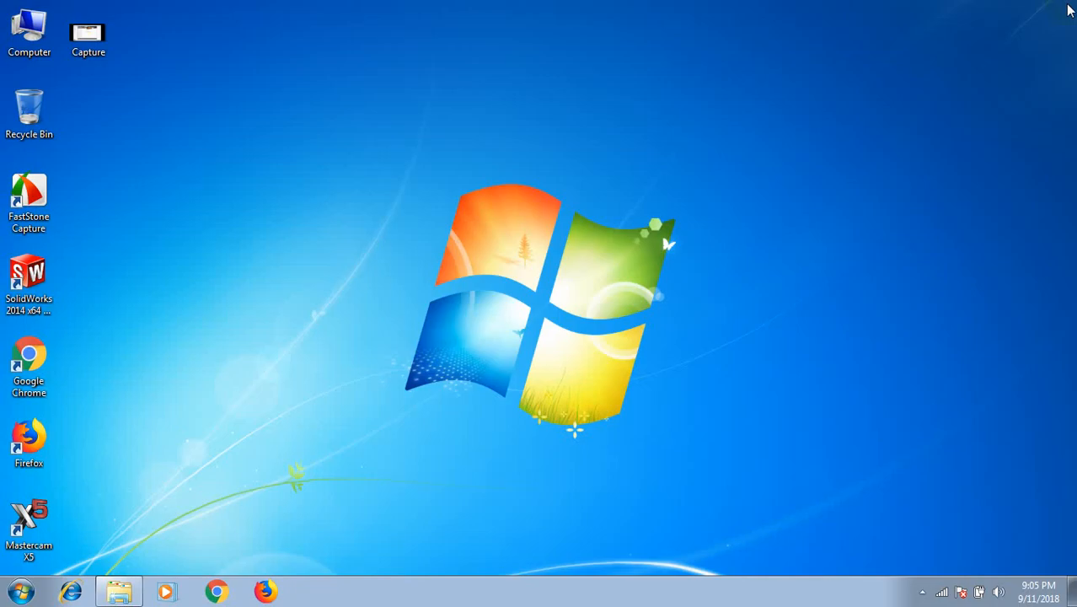
left_click(28, 539)
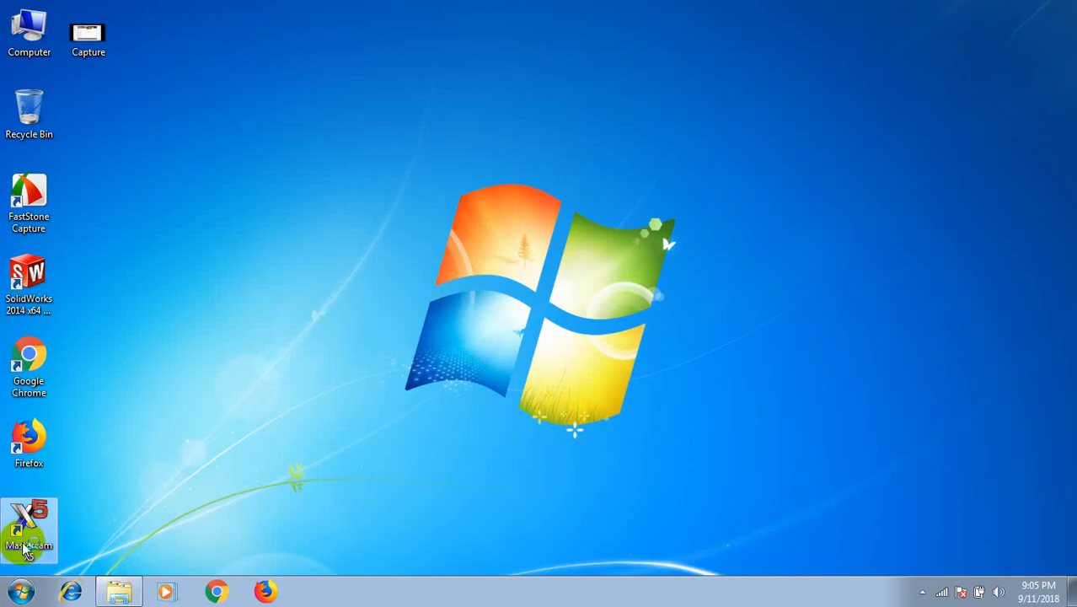
double_click(27, 539)
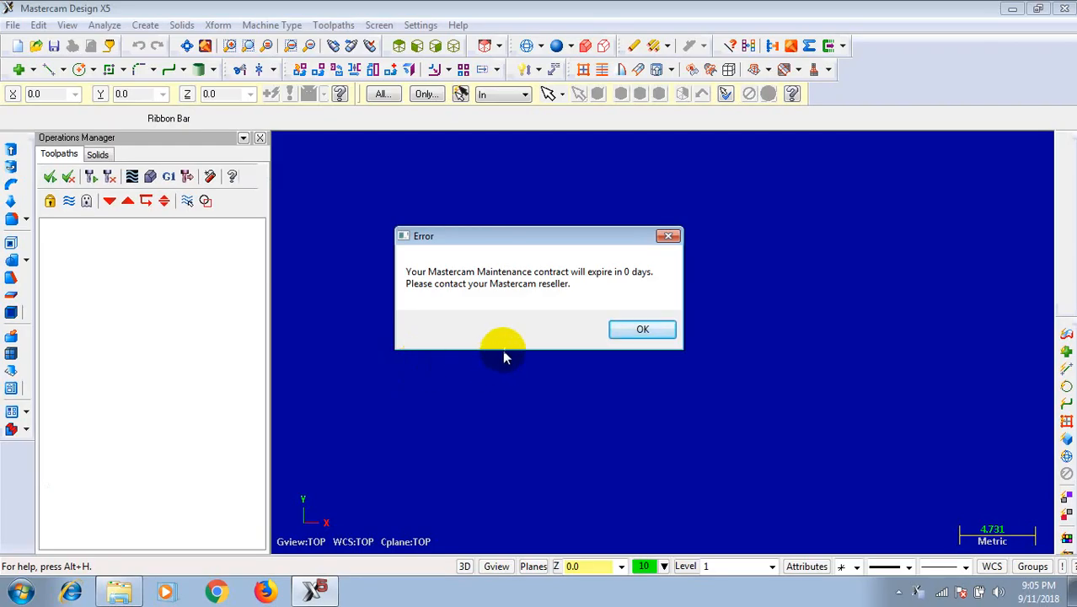
Dismiss the maintenance error, decline the feedback program, and close What's New.
left_click(673, 236)
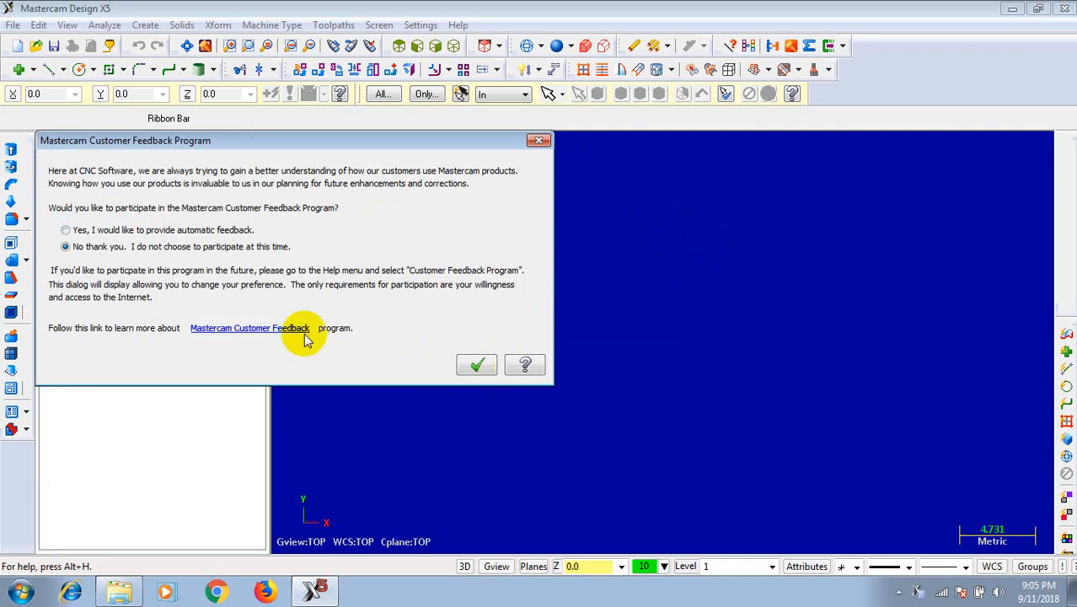
left_click(479, 366)
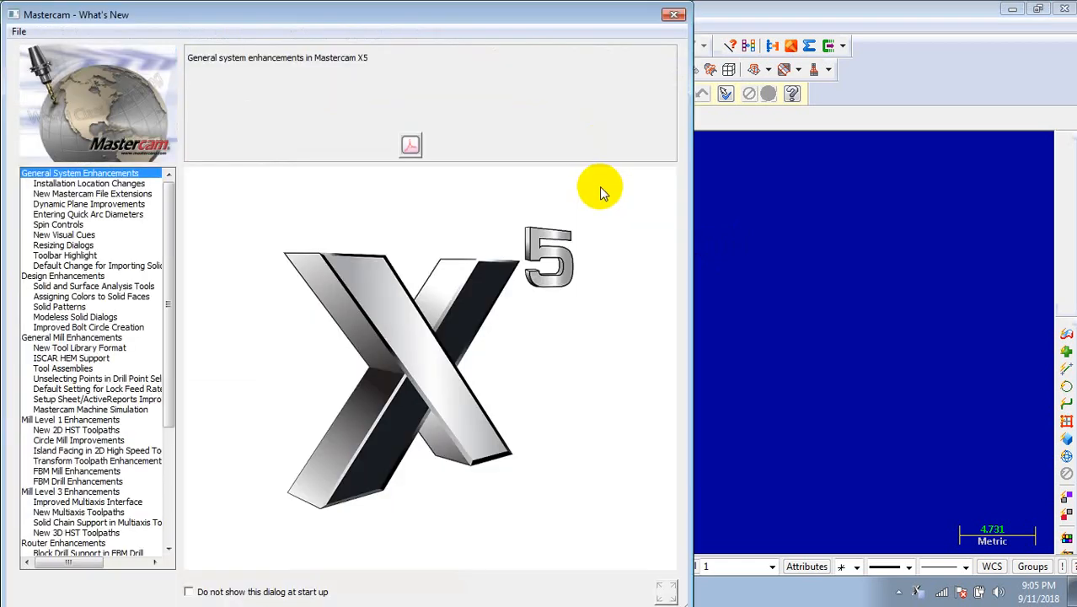
left_click(666, 17)
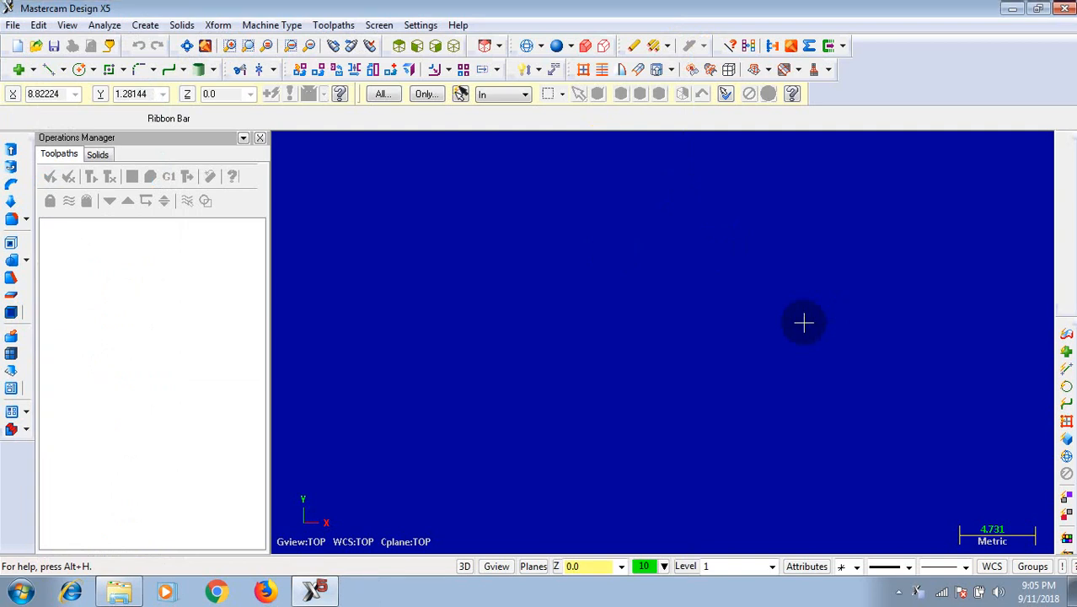
With axes shown (F9), draw four connected lines forming a rectangle from the origin.
key("F9")
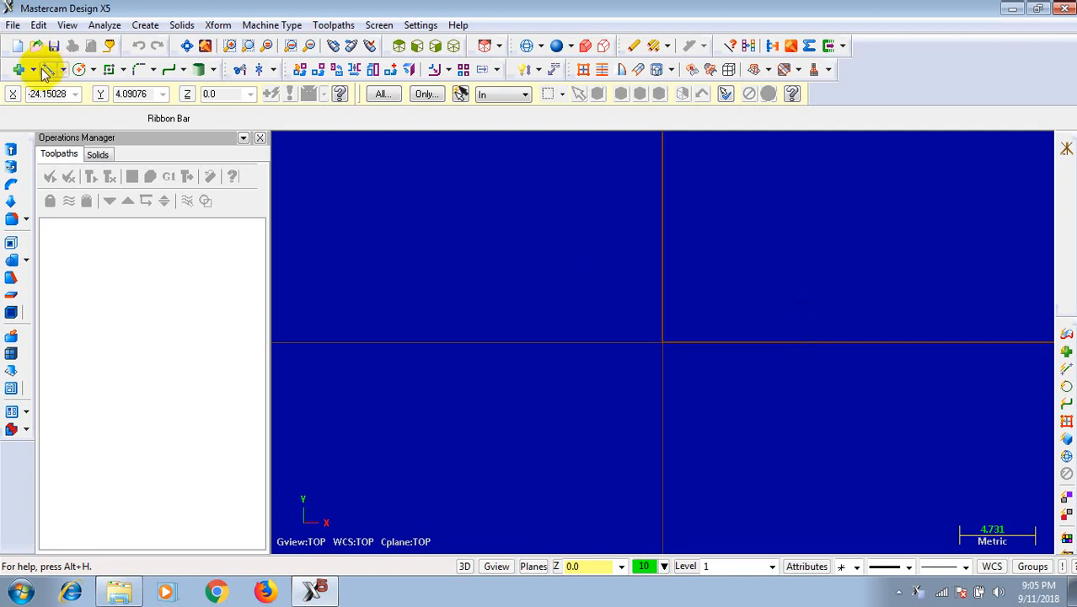
left_click(48, 69)
left_click(664, 342)
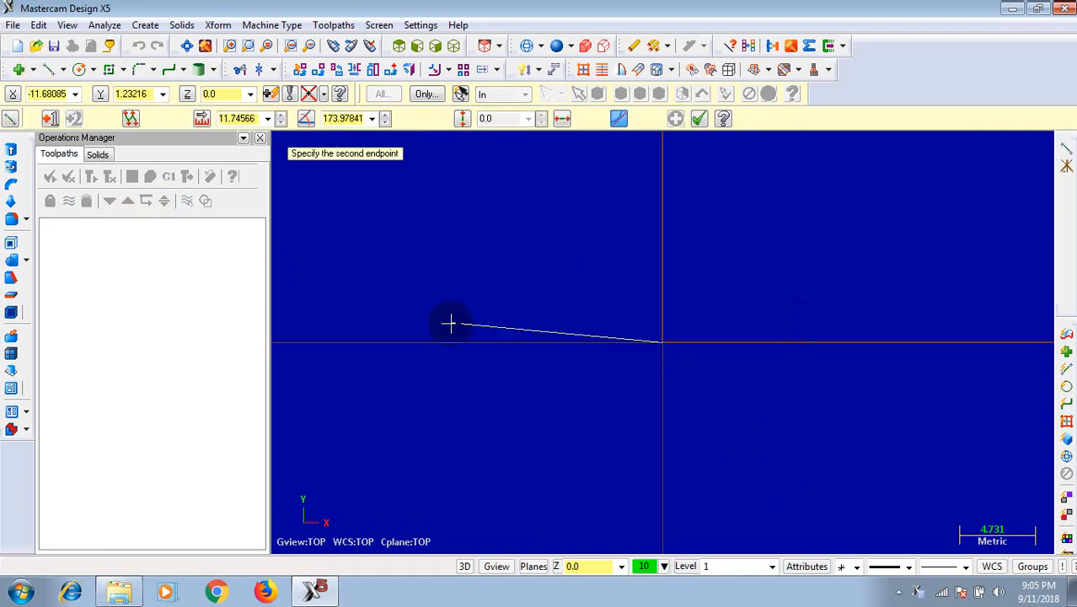
left_click(370, 341)
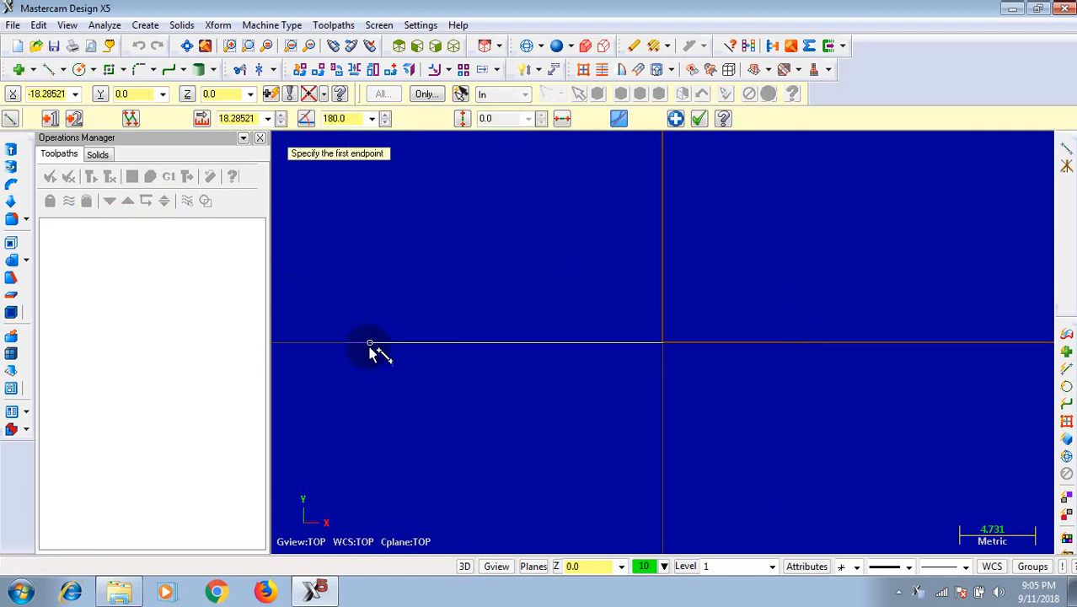
left_click(370, 341)
left_click(371, 218)
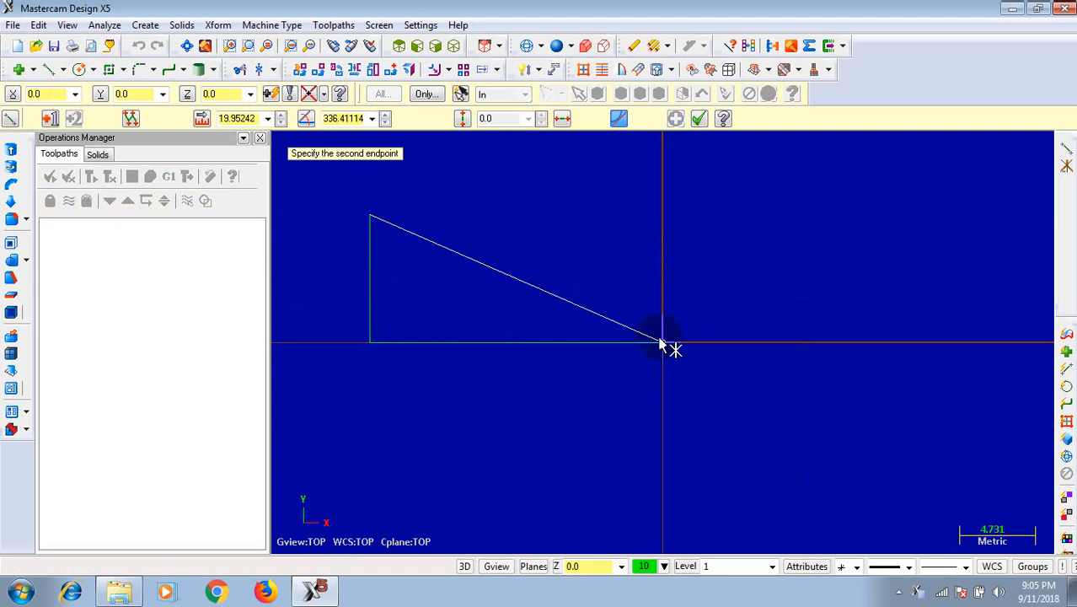
left_click(662, 218)
left_click(662, 218)
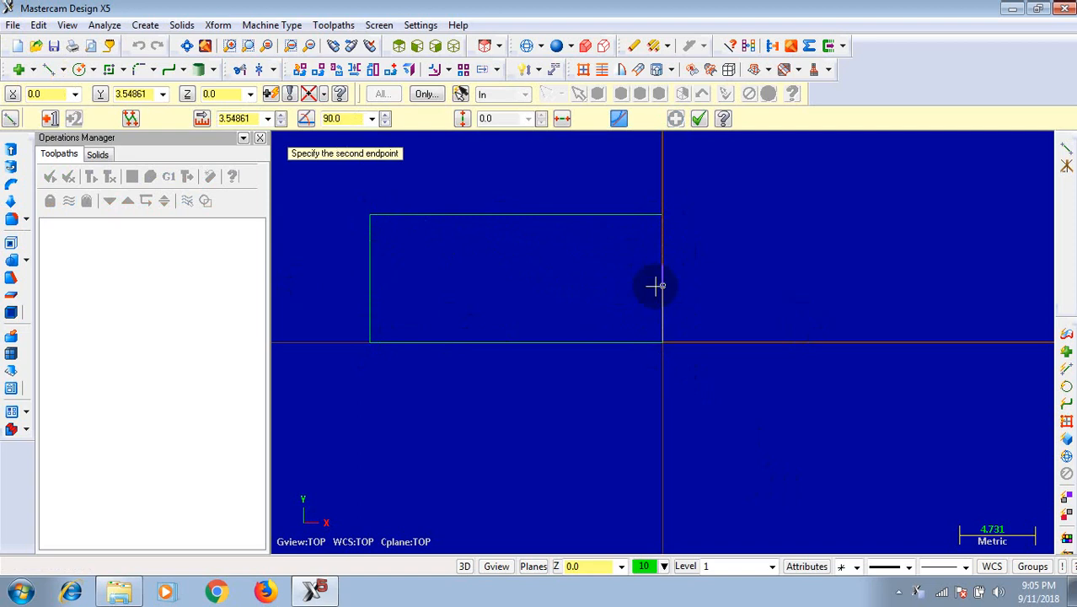
left_click(662, 217)
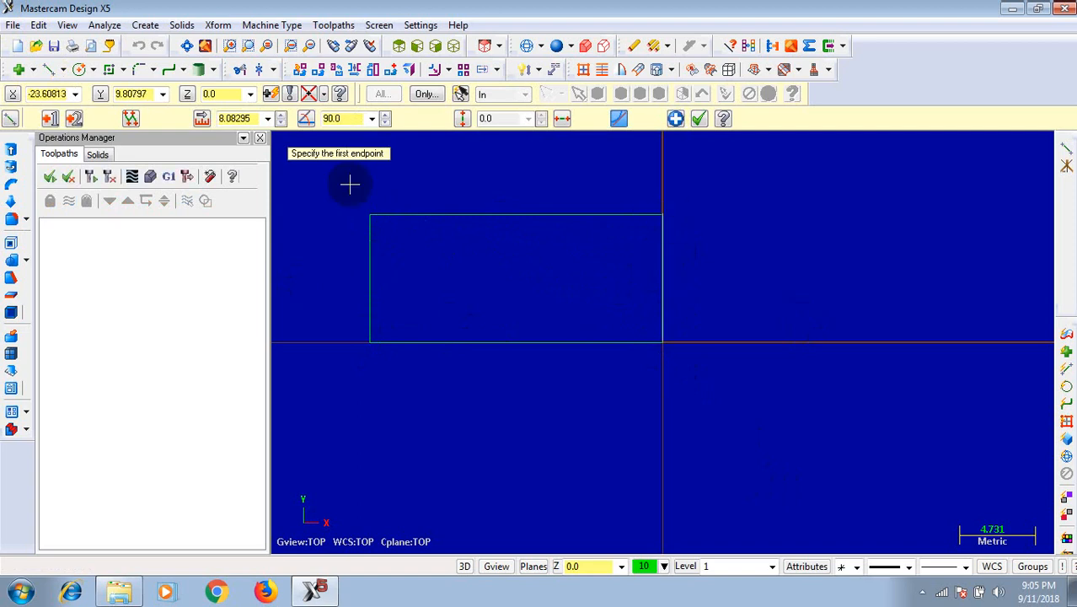
left_click(699, 119)
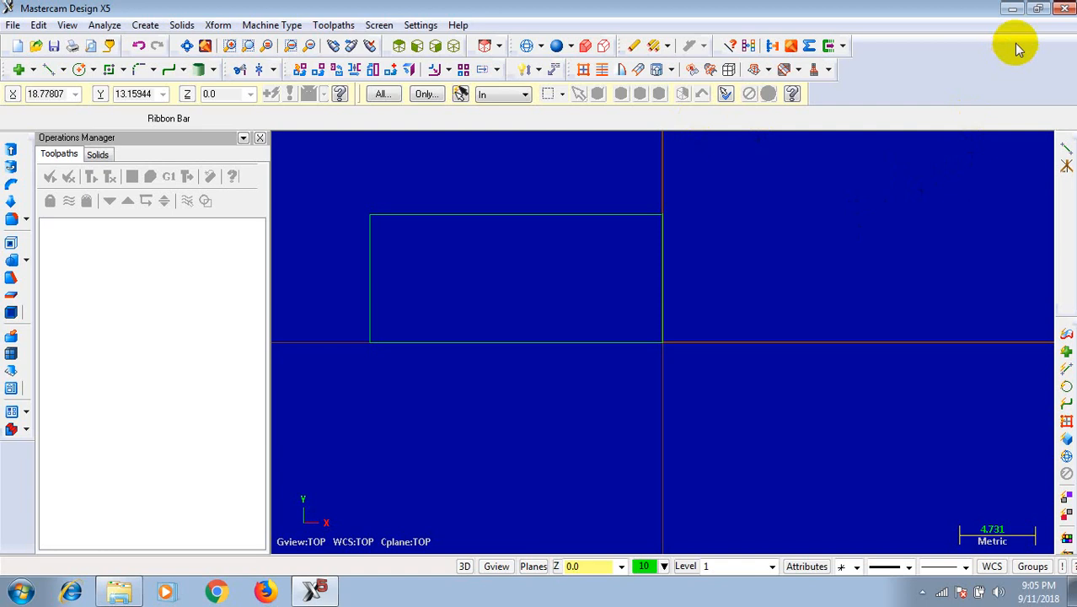
Exit Mastercam, confirming the exit and declining to save the drawing.
left_click(1063, 10)
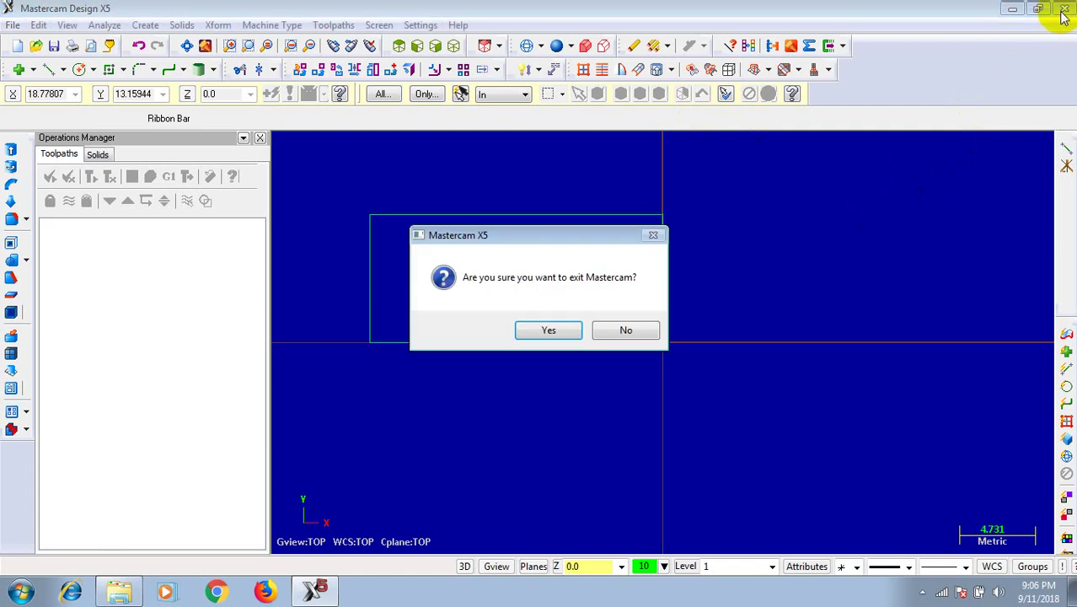
left_click(543, 329)
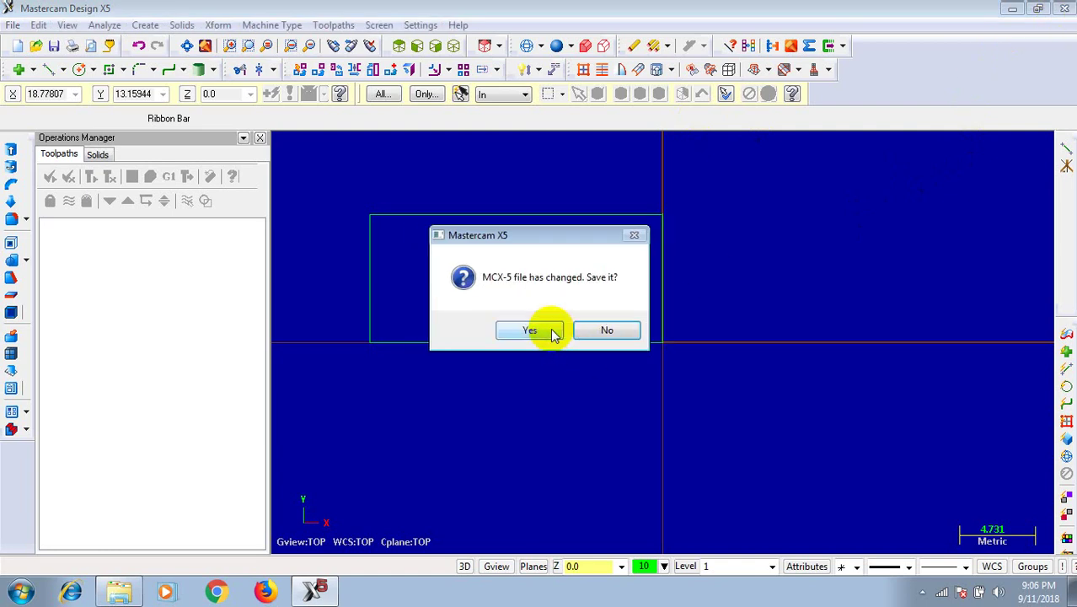
left_click(607, 329)
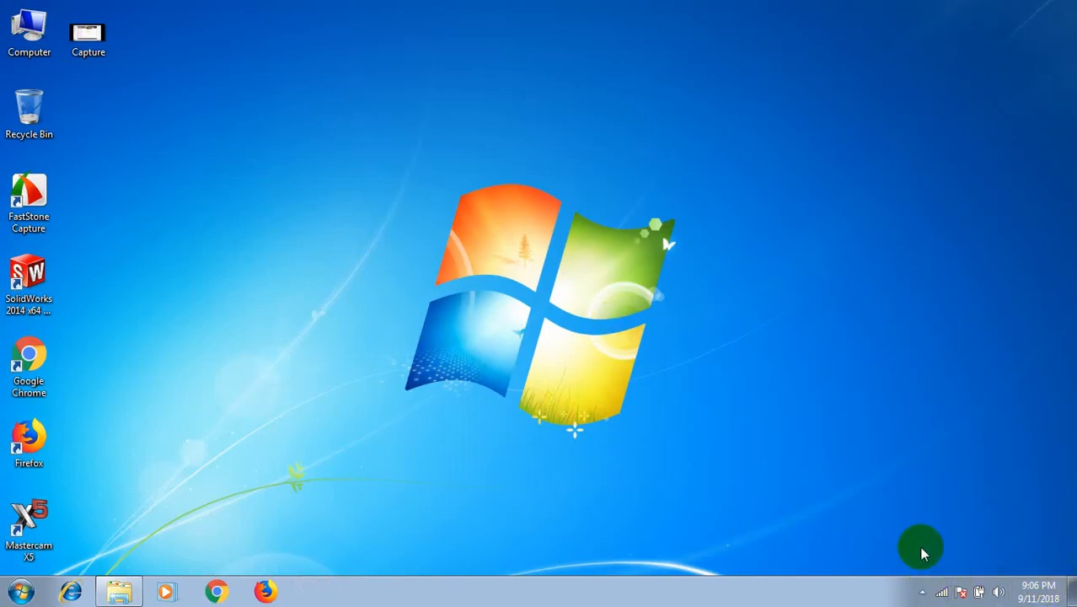